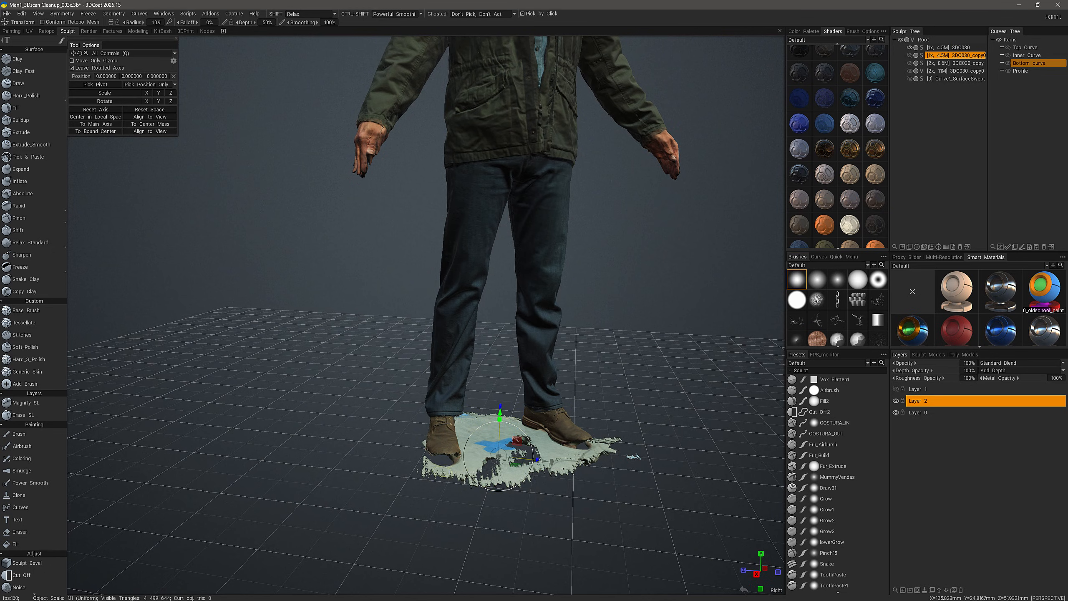
Step: Toggle the visibility of the copied scan to identify it, and display the figure without its colour texture
left_click_drag(507, 444, 641, 412, "alt")
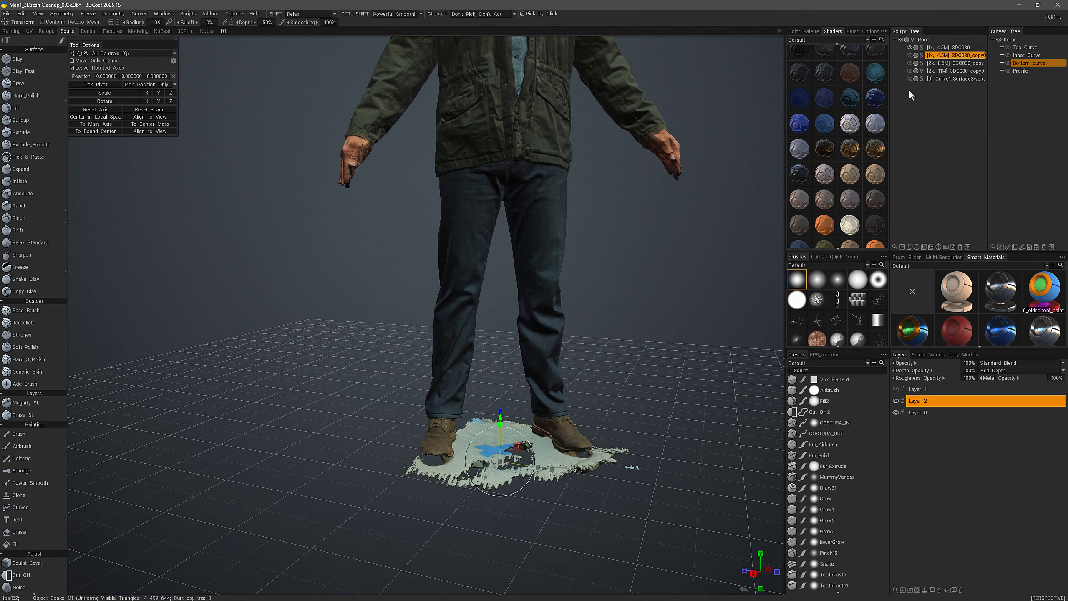
left_click(910, 48)
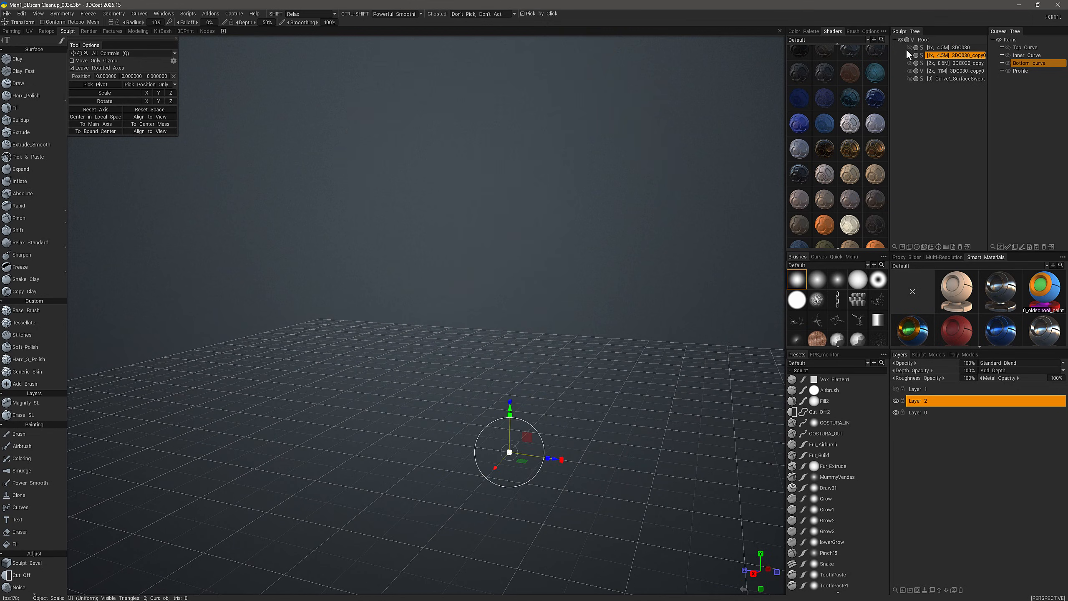
left_click(910, 56)
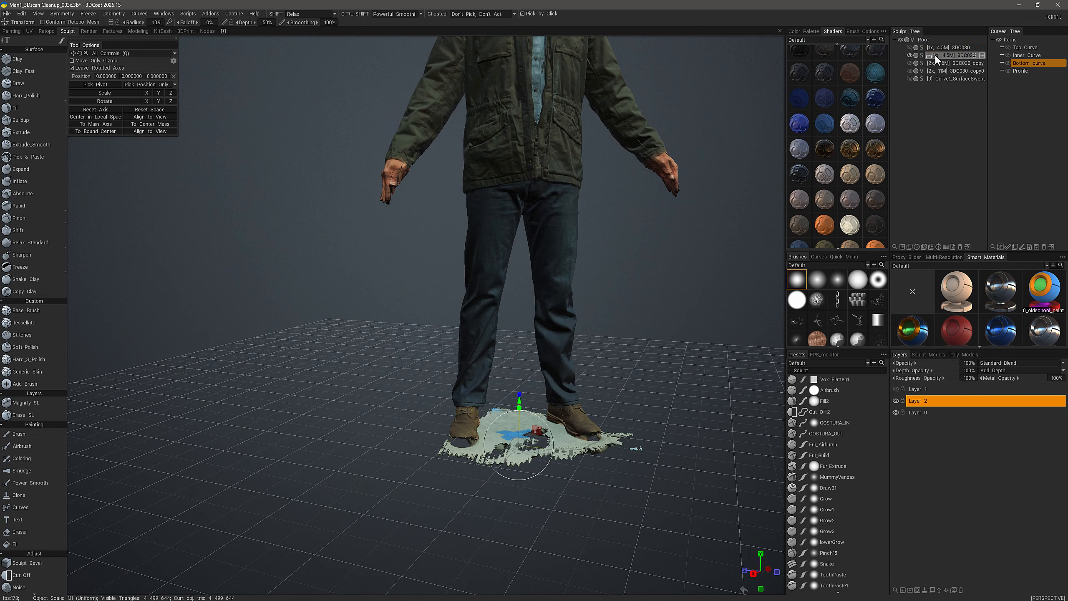
left_click(897, 391)
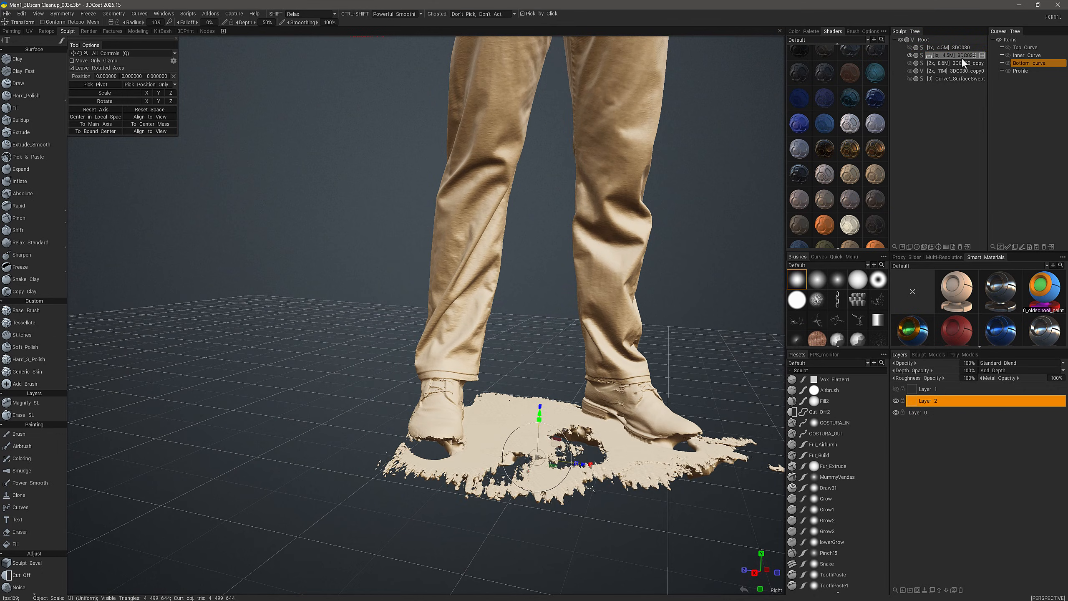
Step: Convert the copied scan 3DC030_copy002 to voxels with a required poly count of 15M
left_click(922, 57)
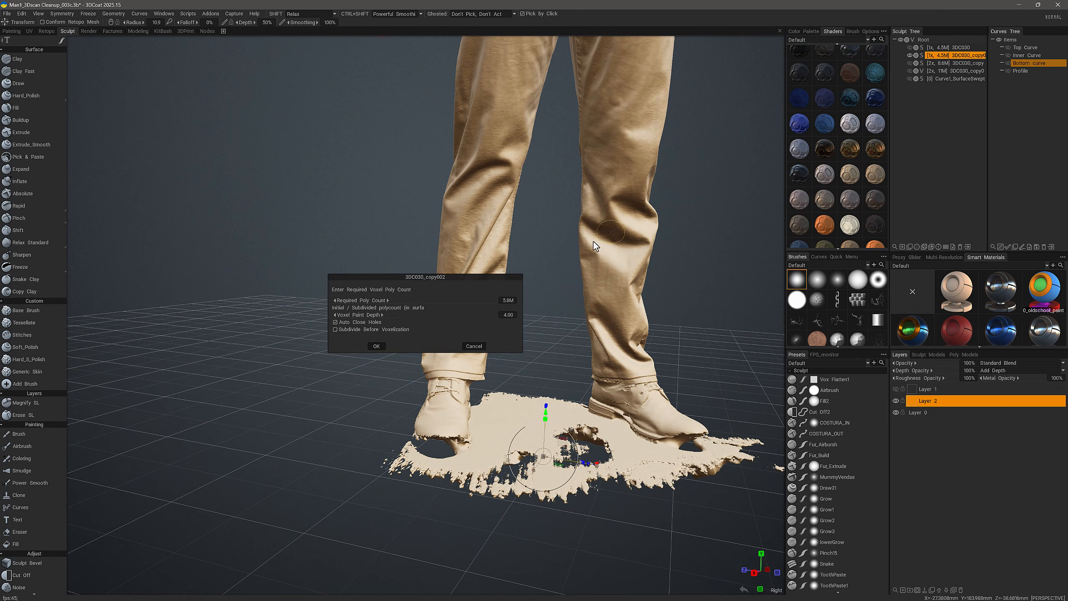
left_click(509, 301)
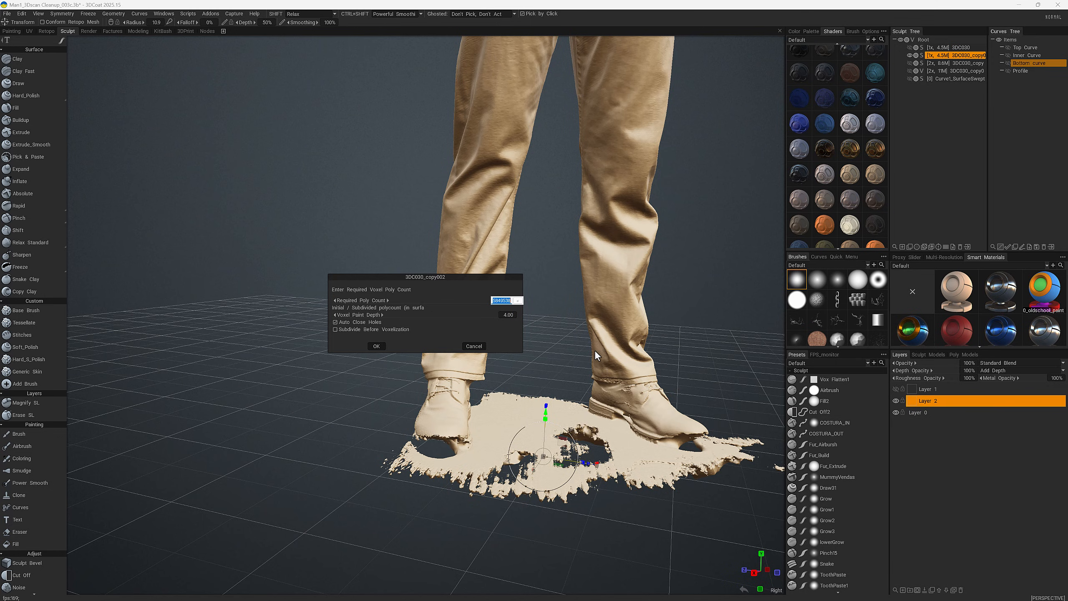
type("1500000")
key("Return")
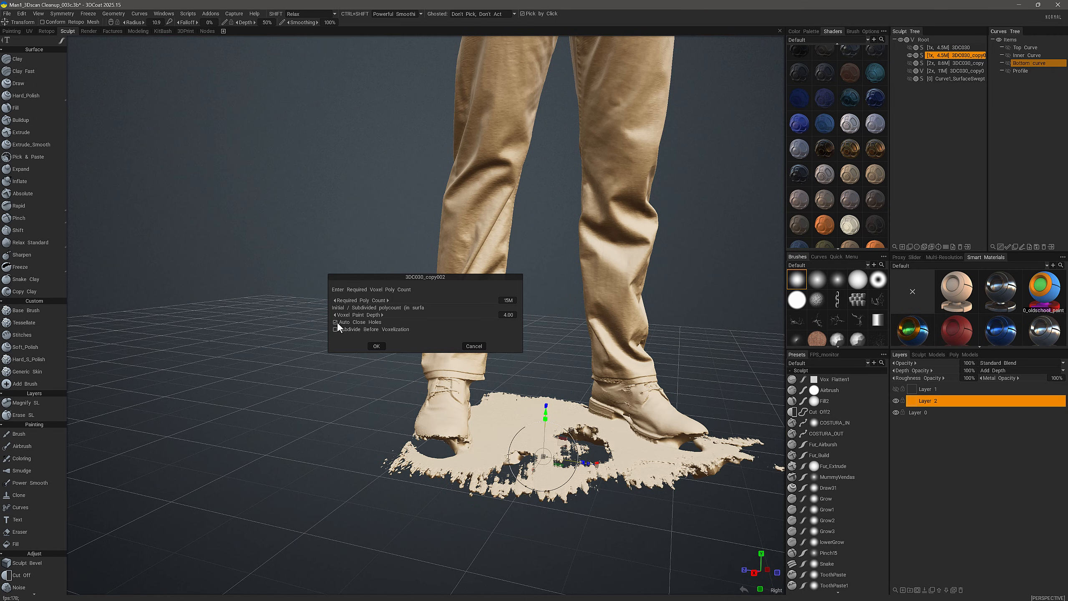
left_click(376, 346)
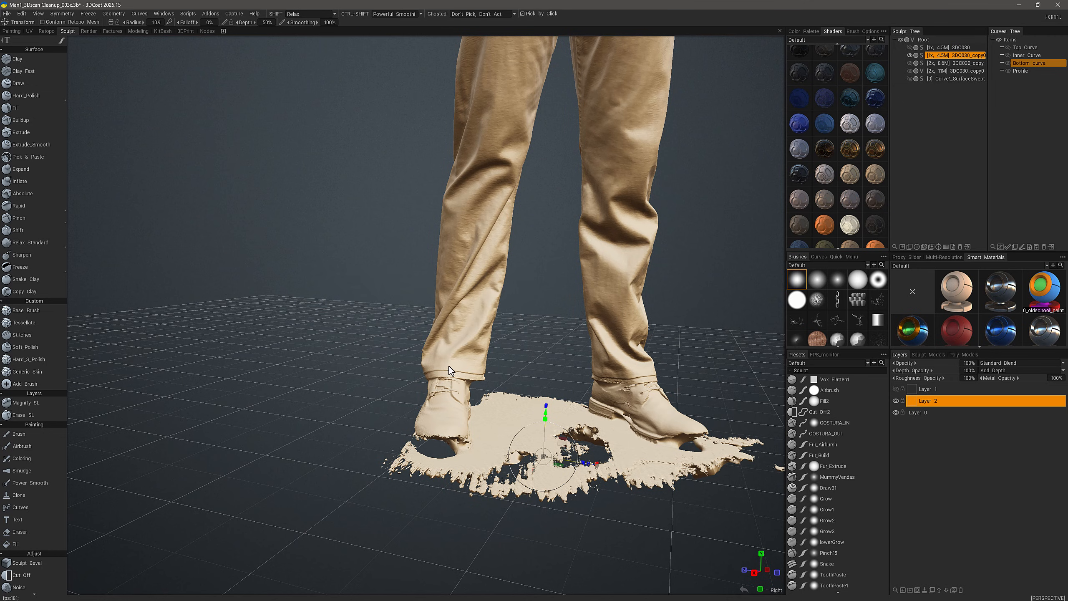
Step: Fill the hole in the toe and sole of the man's right shoe with the voxel Fill brush
scroll(327, 402, "down", 2)
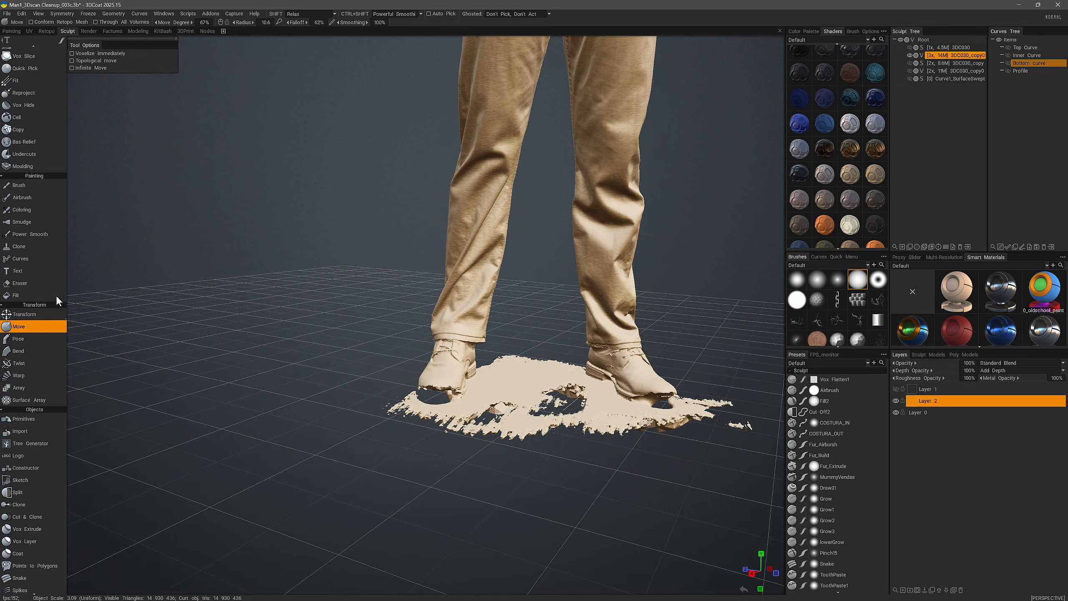
left_click_drag(33, 216, 28, 242)
scroll(18, 256, "up", 15)
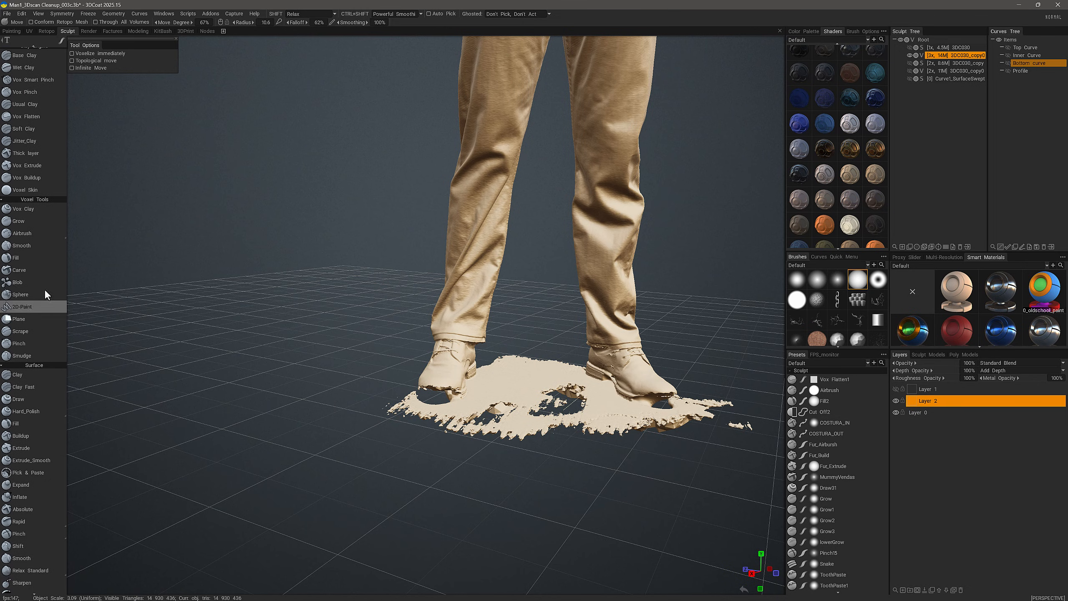
left_click(18, 259)
left_click_drag(415, 393, 473, 396)
scroll(488, 397, "up", 3)
left_click_drag(488, 357, 459, 368, "alt")
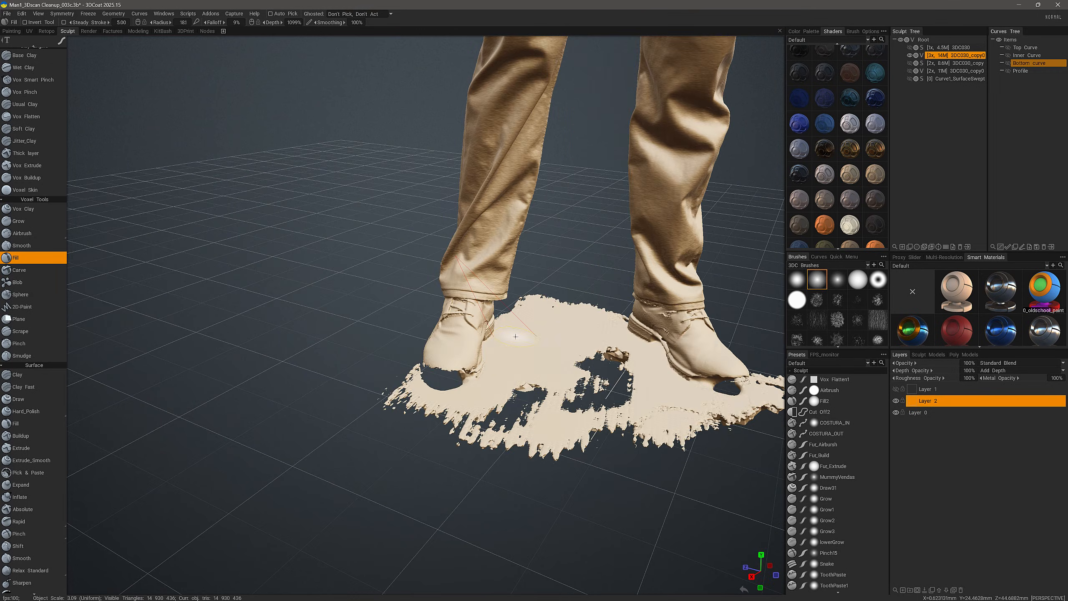
right_click_drag(459, 368, 484, 368)
mouse_move(459, 368)
left_mouse_down("alt")
mouse_move(492, 362)
mouse_move(496, 374)
mouse_move(422, 351)
mouse_move(549, 354)
mouse_move(523, 358)
left_mouse_up("alt")
mouse_move(523, 358)
left_mouse_down()
mouse_move(475, 364)
mouse_move(438, 392)
mouse_move(543, 458)
mouse_move(522, 471)
mouse_move(560, 473)
mouse_move(543, 451)
mouse_move(525, 458)
mouse_move(566, 455)
mouse_move(552, 549)
mouse_move(542, 431)
left_mouse_up()
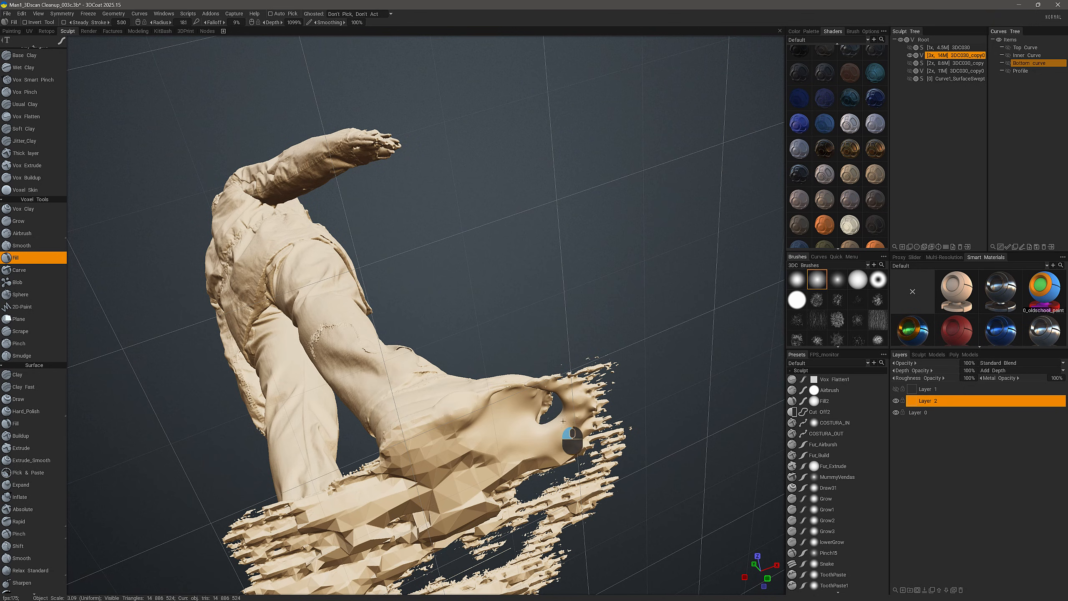
mouse_move(574, 421)
left_mouse_down("alt")
mouse_move(553, 417)
mouse_move(535, 434)
mouse_move(542, 415)
mouse_move(519, 452)
left_mouse_up("alt")
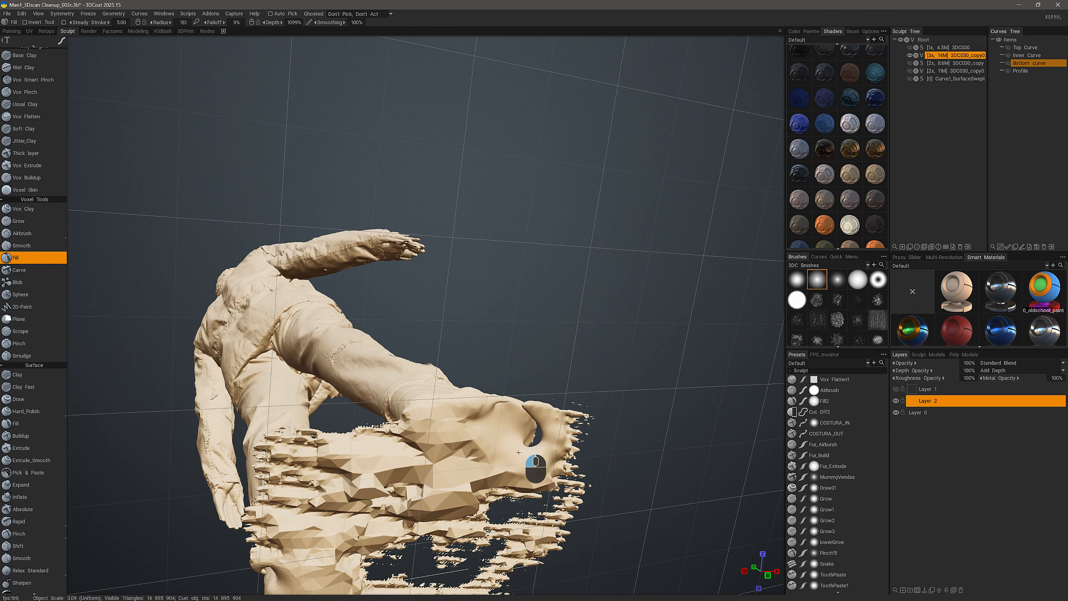
mouse_move(499, 408)
left_mouse_down("alt")
mouse_move(482, 417)
mouse_move(496, 404)
mouse_move(489, 415)
mouse_move(517, 424)
mouse_move(324, 446)
mouse_move(336, 421)
left_mouse_up("alt")
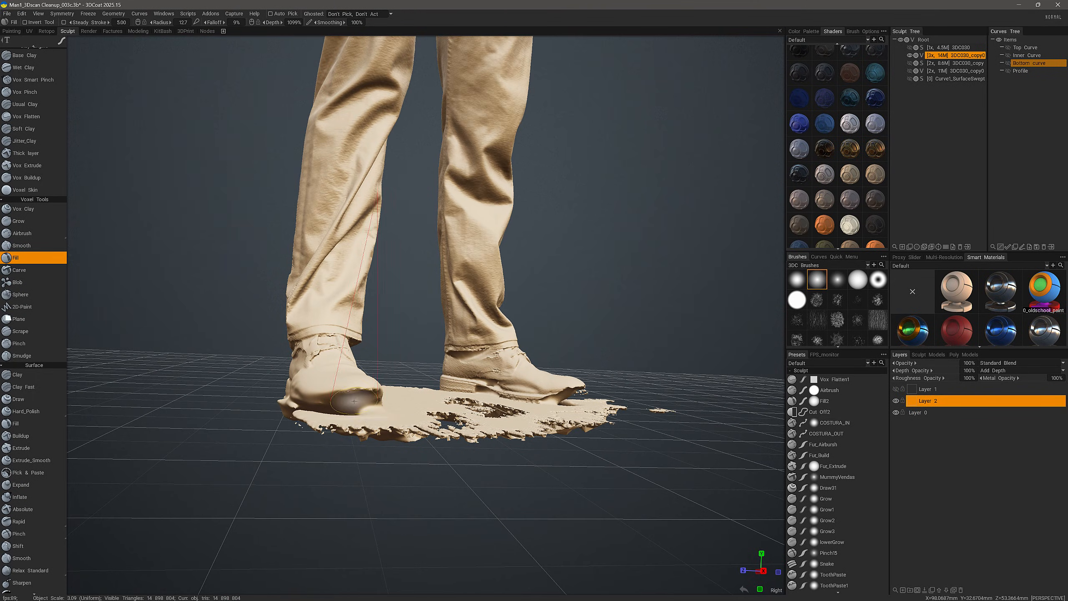
Step: Fill the hole under the toe of the man's left shoe with the voxel Fill brush
left_click_drag(369, 410, 504, 400, "alt")
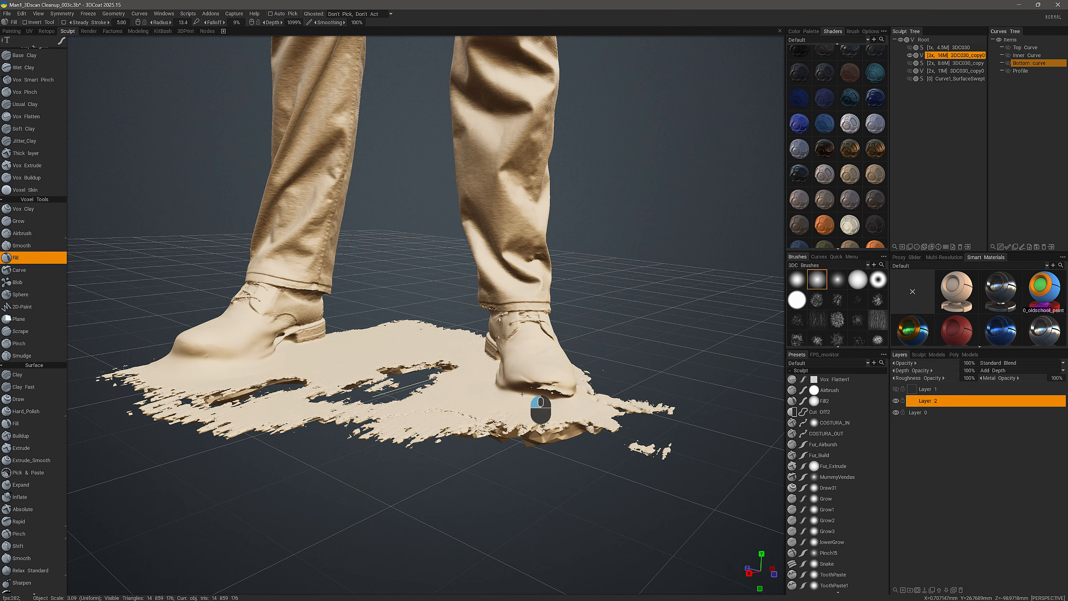
mouse_move(540, 408)
left_mouse_down("alt")
mouse_move(561, 406)
mouse_move(477, 424)
mouse_move(552, 411)
mouse_move(637, 439)
mouse_move(558, 412)
mouse_move(599, 415)
mouse_move(560, 413)
left_mouse_up("alt")
right_click_drag(560, 413, 604, 426)
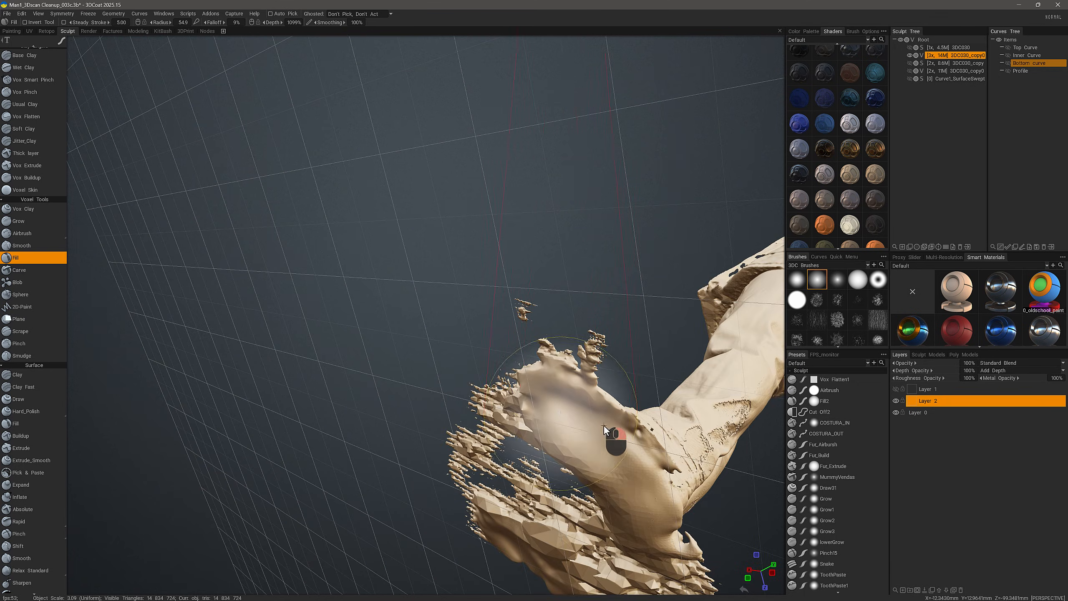
left_click_drag(604, 429, 563, 419, "alt")
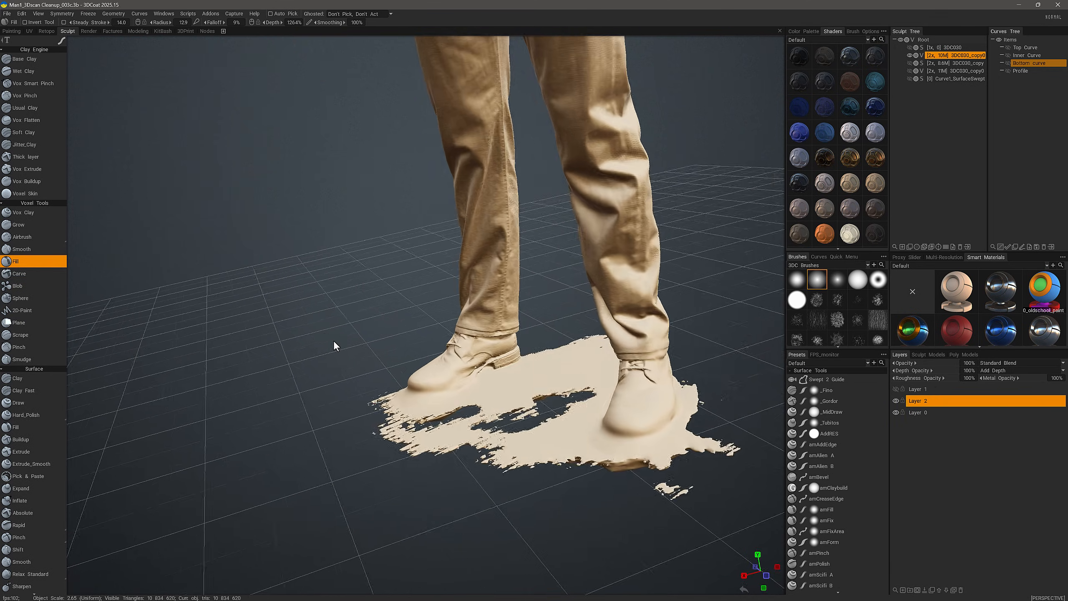
Step: Place a cube primitive at the feet and scale it into a flat slab about 442 x 53 x 442 mm that covers the ground fragments
left_click_drag(333, 346, 147, 459, "alt")
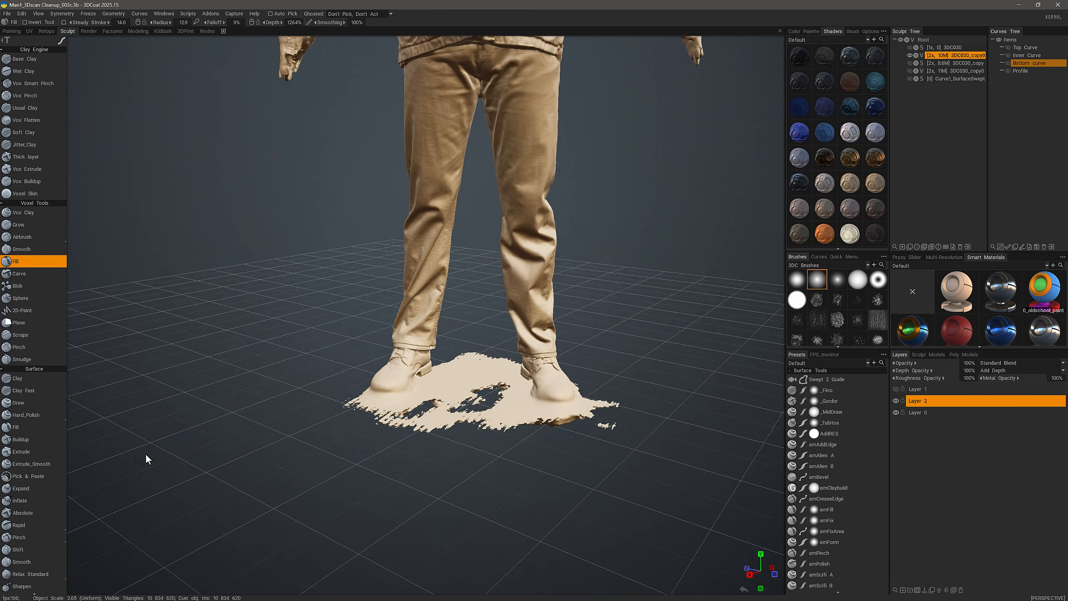
key("space")
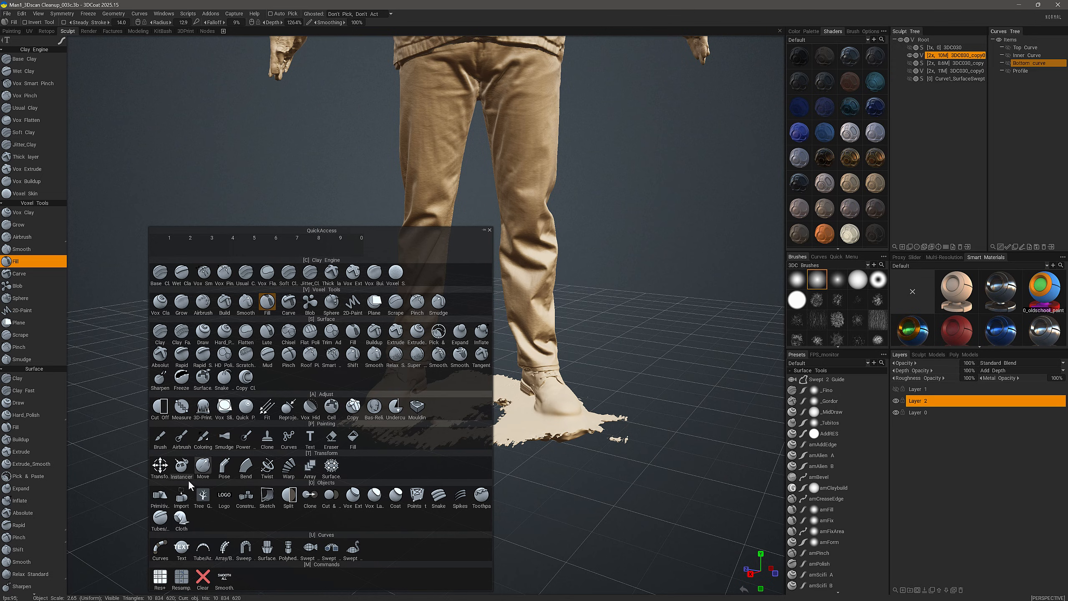
left_click(159, 500)
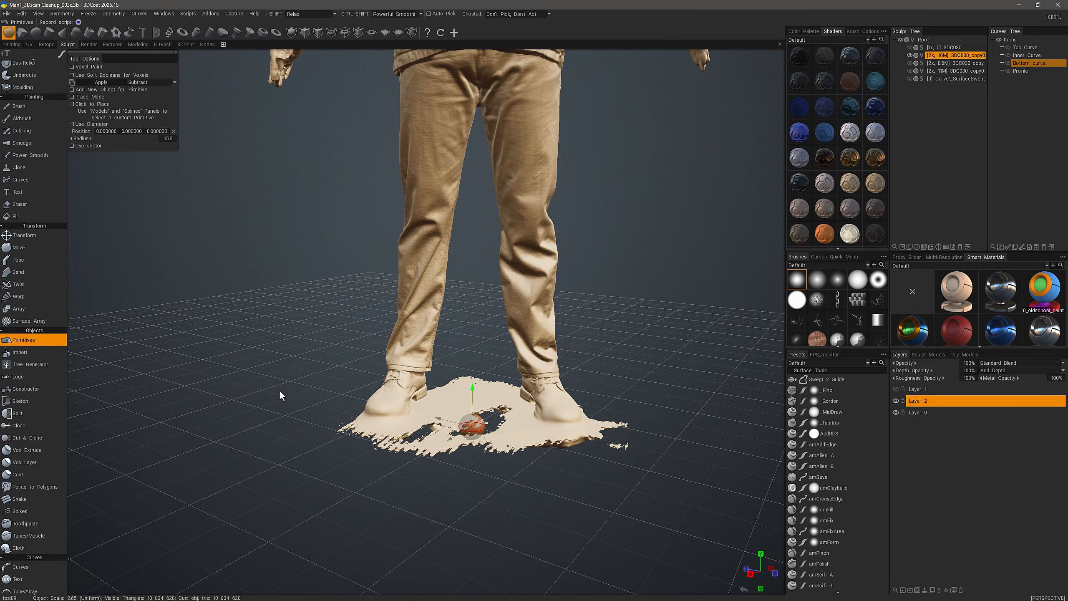
left_click(22, 34)
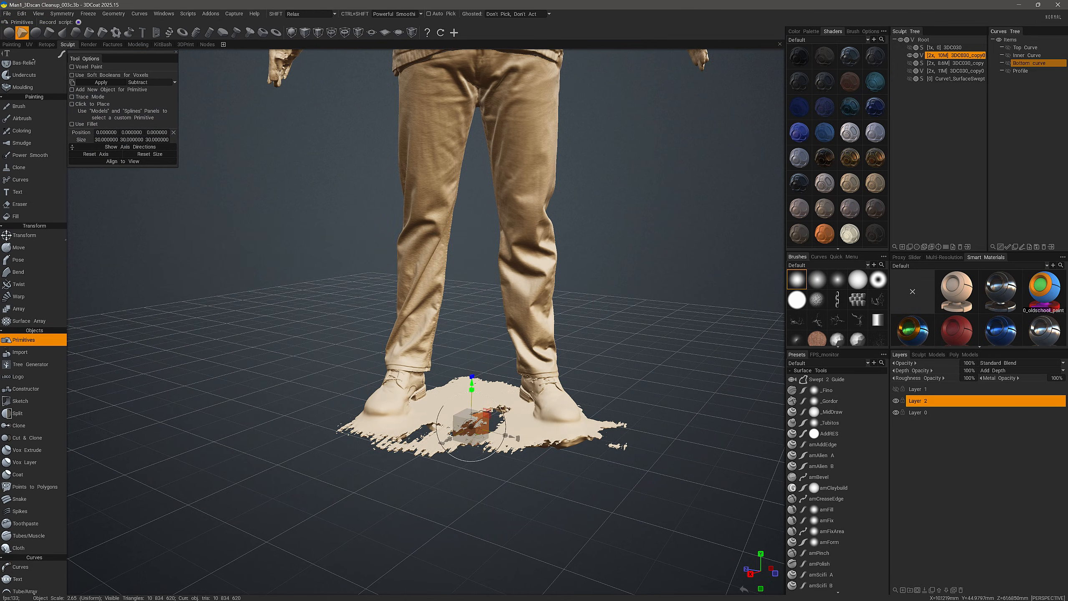
left_click_drag(472, 430, 548, 412)
scroll(547, 409, "down", 3)
left_click_drag(466, 316, 537, 498)
scroll(465, 362, "up", 6)
scroll(538, 498, "up", 2)
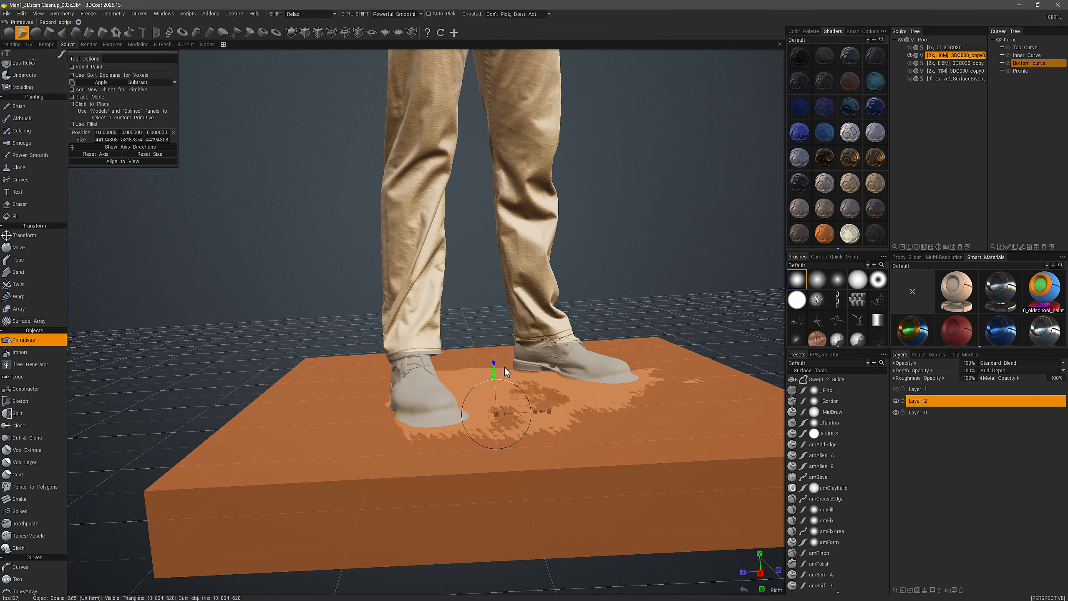
Step: Lower the slab slightly towards the shoe soles and subtract it from the scan to remove the ground fragments
left_click_drag(504, 368, 504, 375)
left_click_drag(589, 395, 673, 405, "alt")
right_click_drag(672, 405, 633, 394, "alt")
left_click_drag(633, 394, 597, 404, "alt")
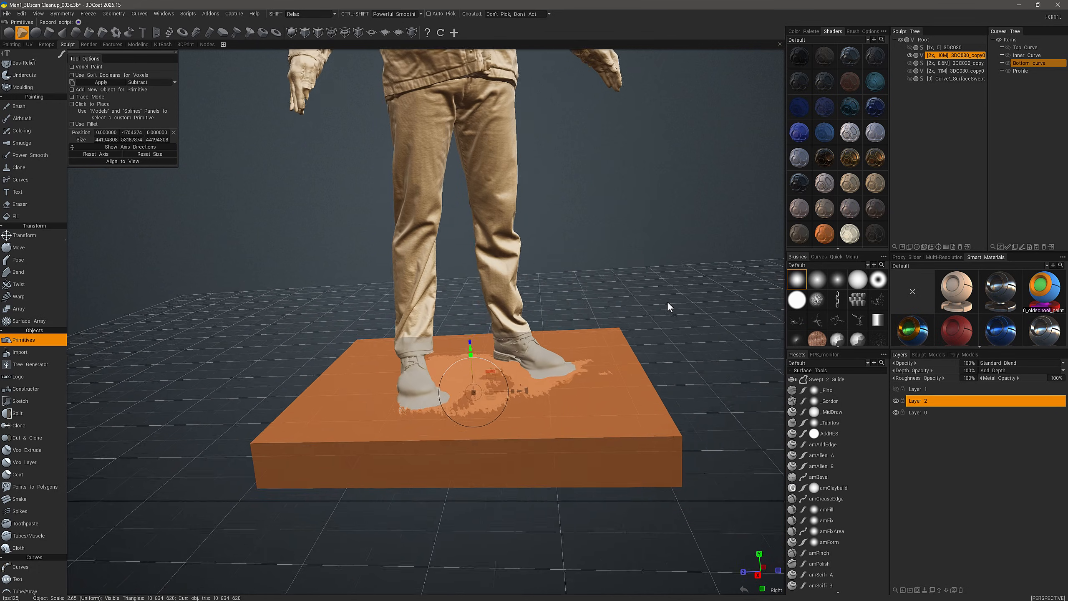
right_click_drag(668, 301, 686, 283, "alt")
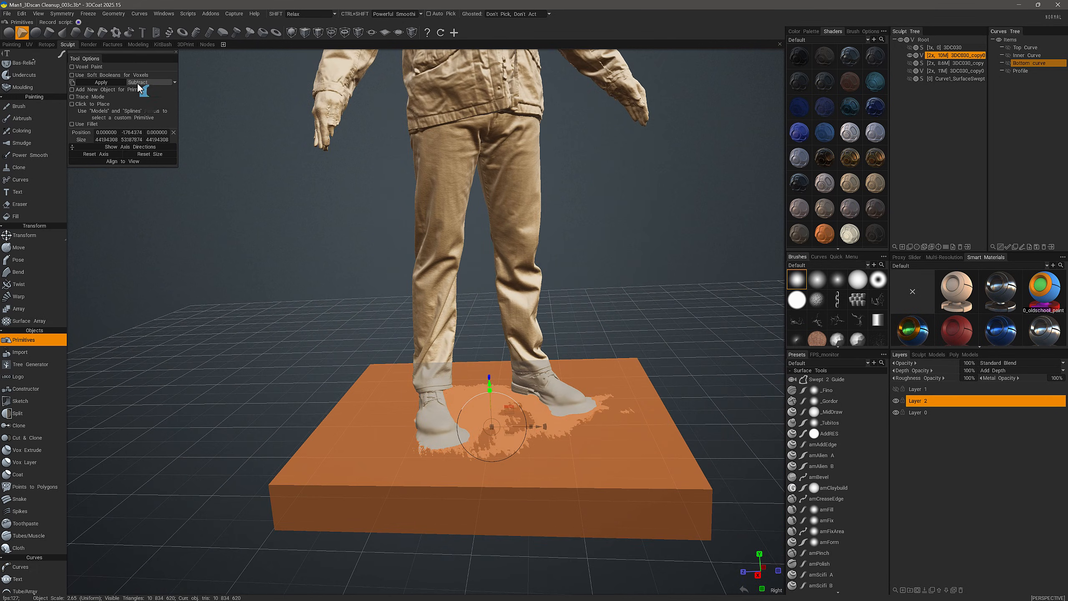
left_click_drag(346, 215, 359, 216, "alt")
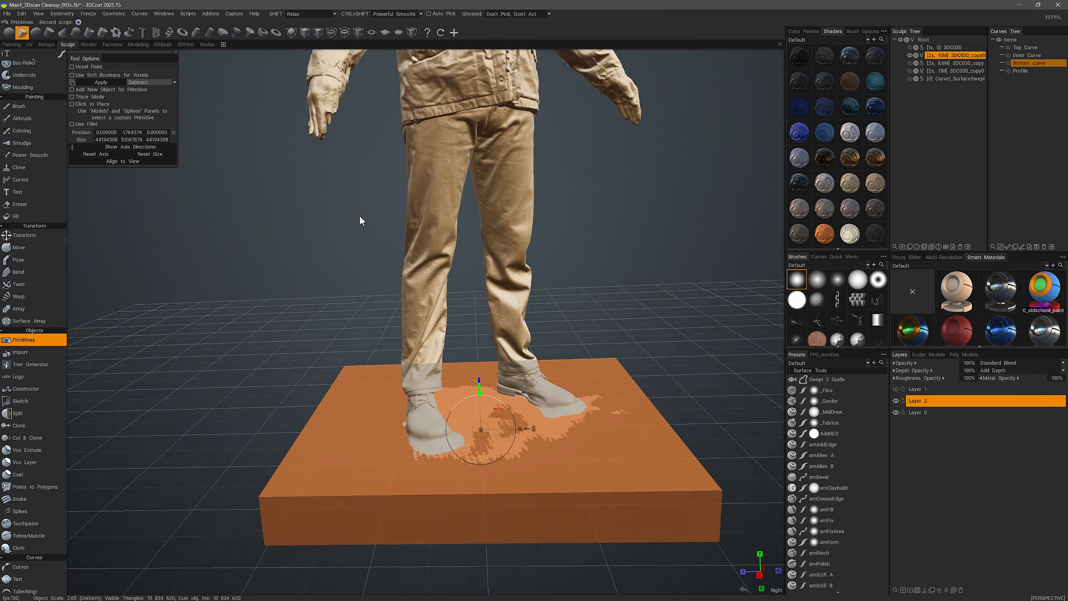
right_click_drag(359, 216, 373, 206, "alt")
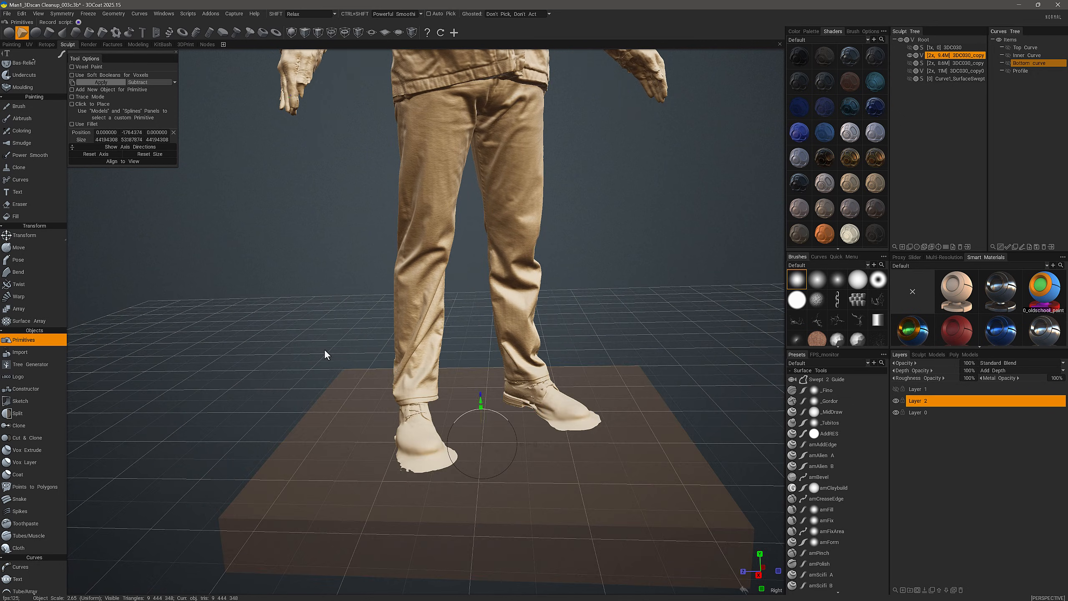
left_click_drag(325, 348, 367, 351, "alt")
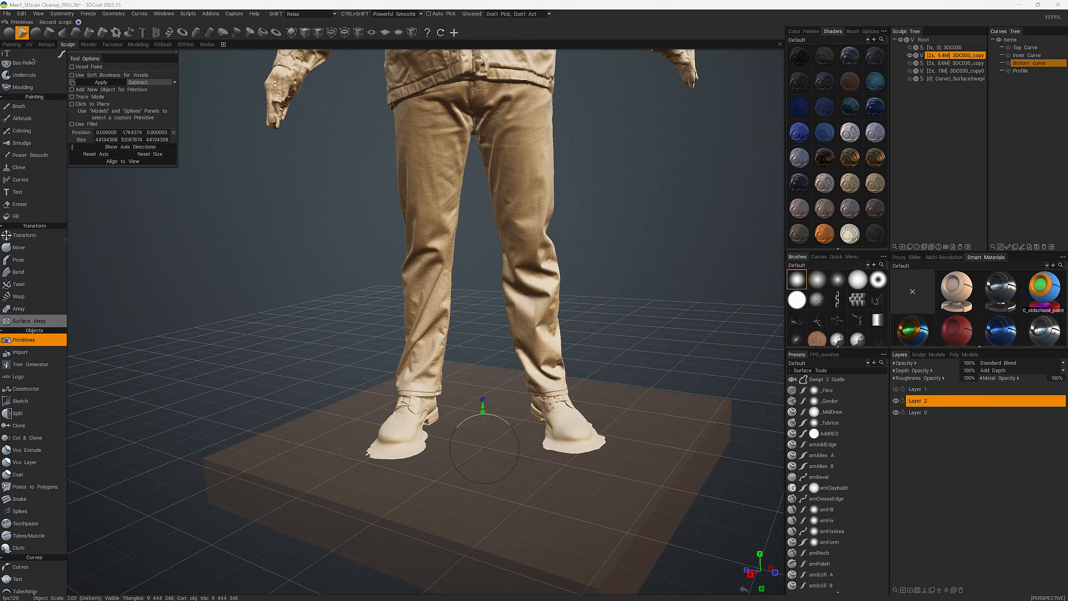
left_click(356, 337)
left_click_drag(389, 151, 375, 154, "alt")
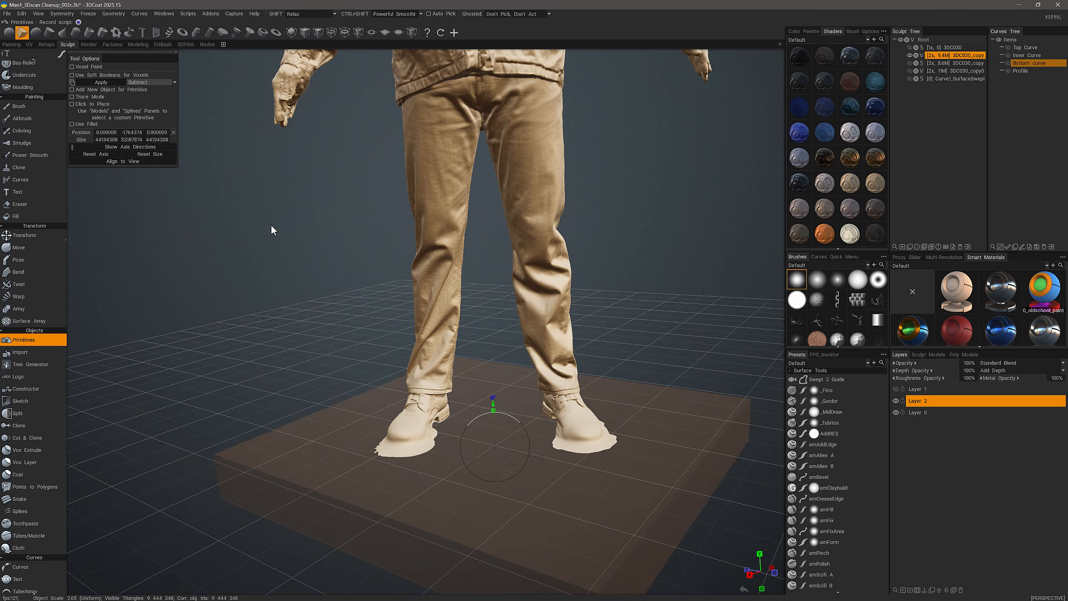
Step: Leave the primitive by switching to the Move tool, and dismiss the hint about surface tools
left_click(33, 249)
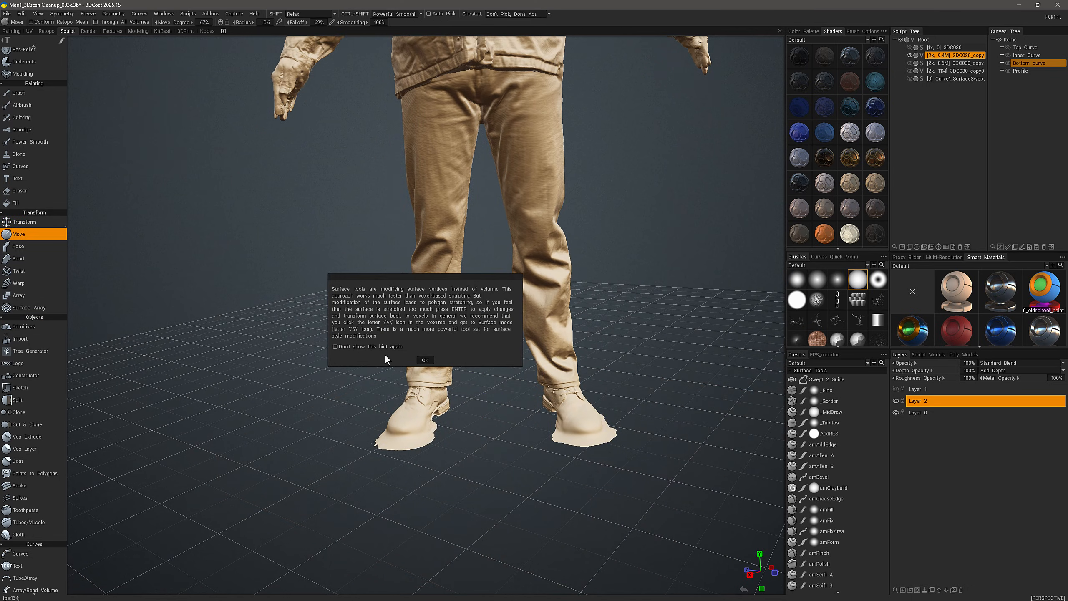
left_click(429, 362)
left_click_drag(235, 320, 272, 366, "alt")
right_click_drag(271, 365, 314, 412, "alt")
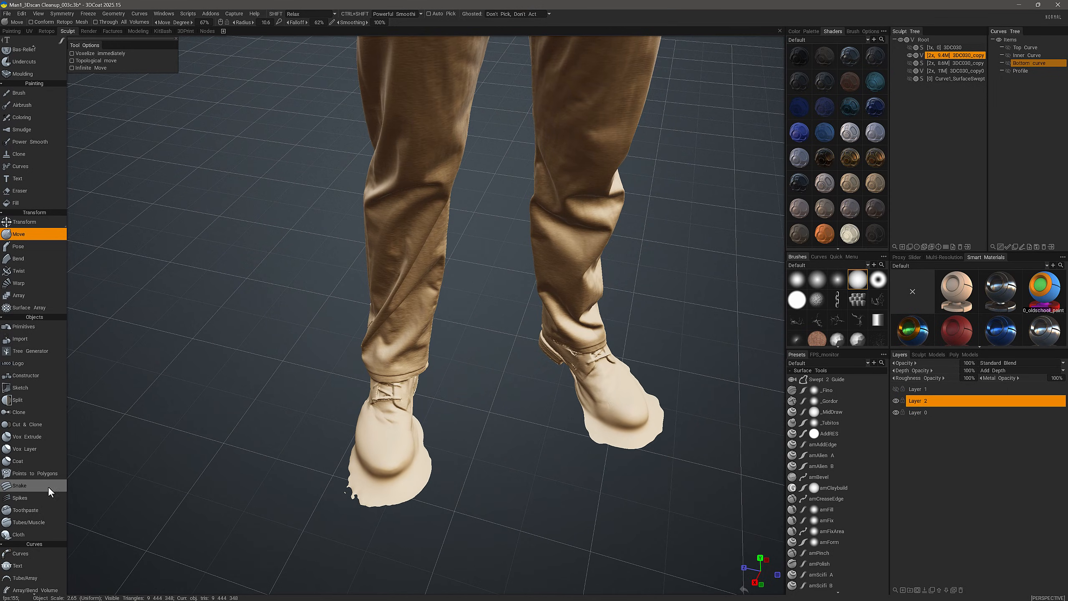
Step: Outline the leftover rim around the man's right shoe with a closed Cut Off spline following the toe's edge
scroll(35, 337, "up", 6)
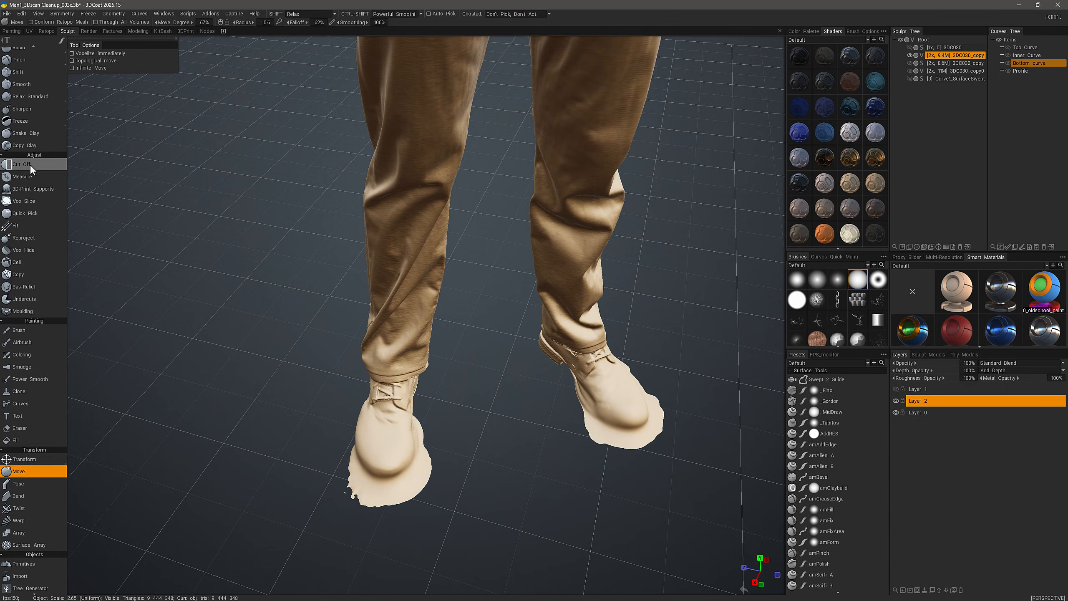
left_click(21, 164)
left_click_drag(309, 68, 281, 302, "alt")
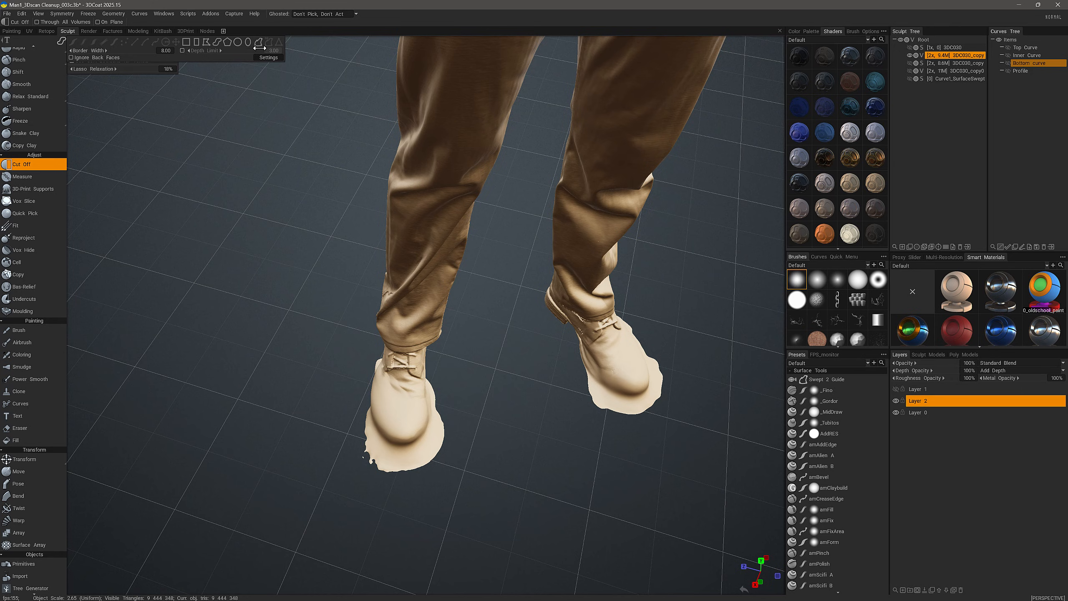
left_click(258, 42)
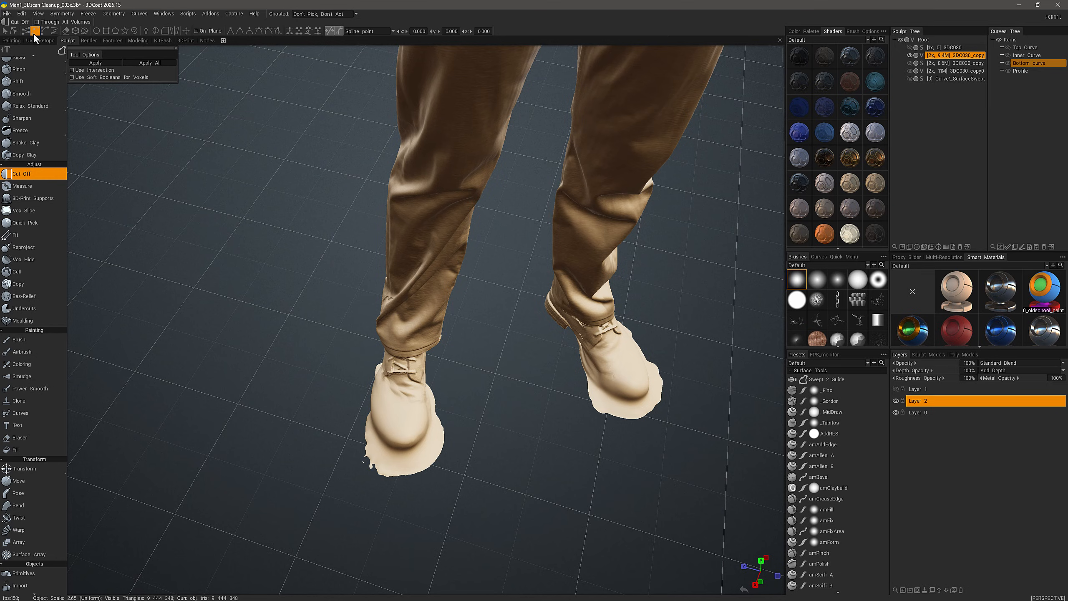
left_click(427, 380)
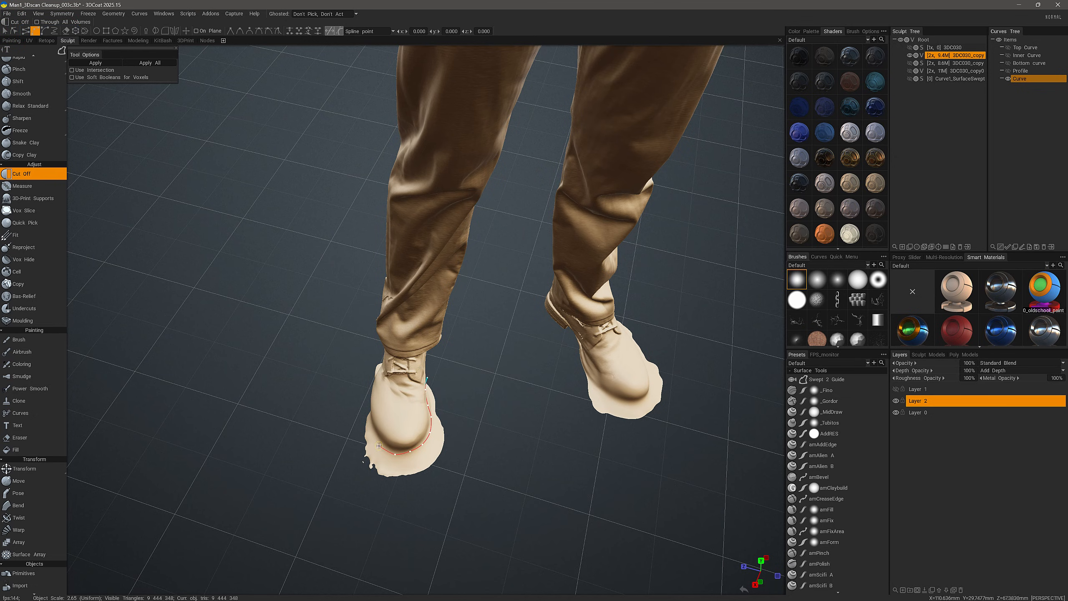
left_click(367, 408)
left_click(428, 379)
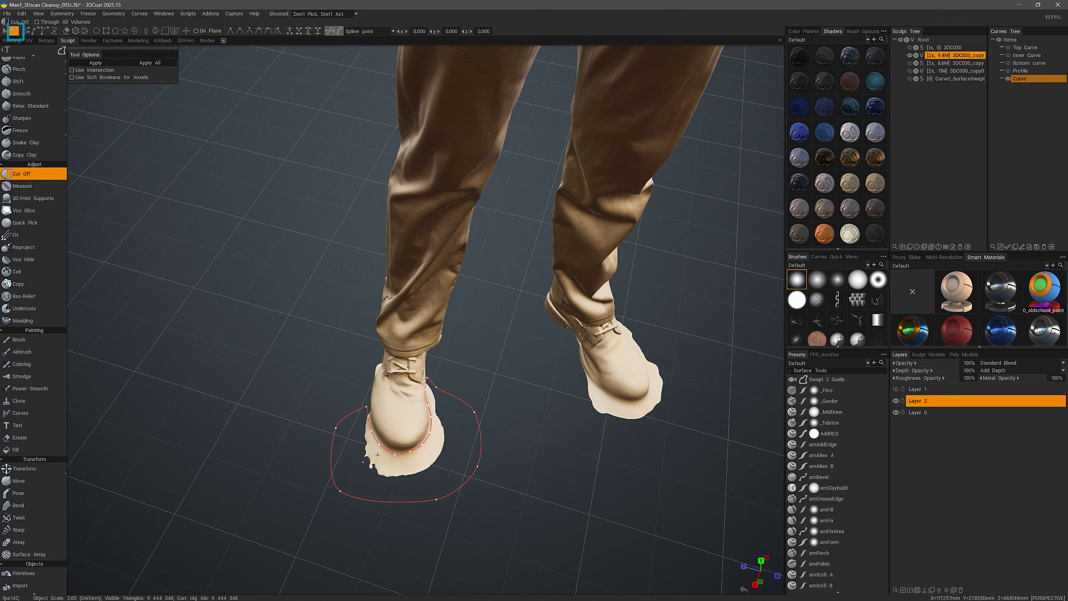
Step: Select the closed spline around the right shoe and cut off the leftover ground rim it encloses
left_click(414, 453)
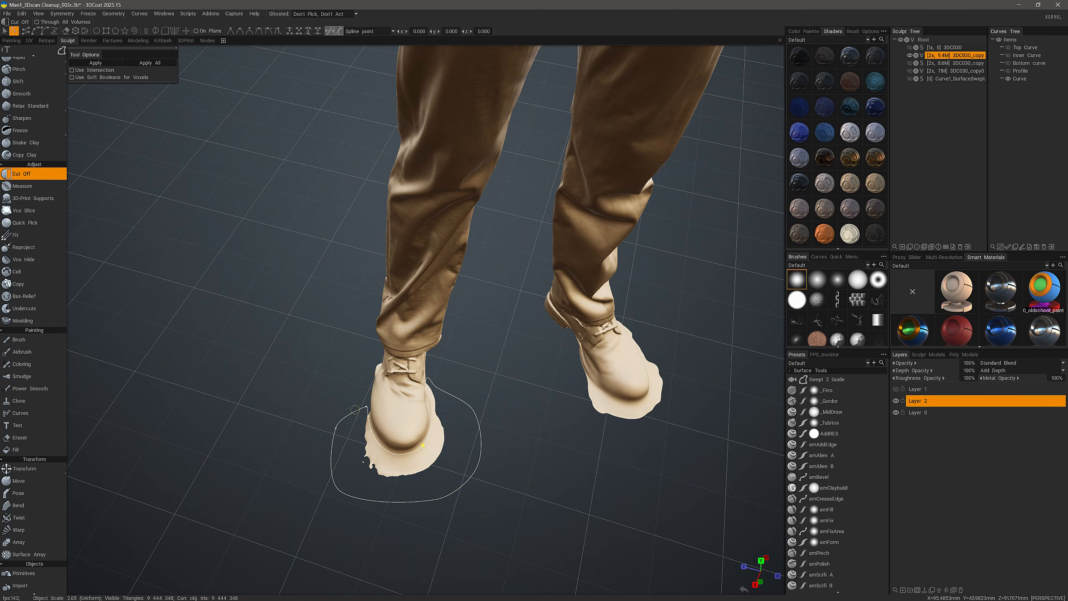
left_click(4, 31)
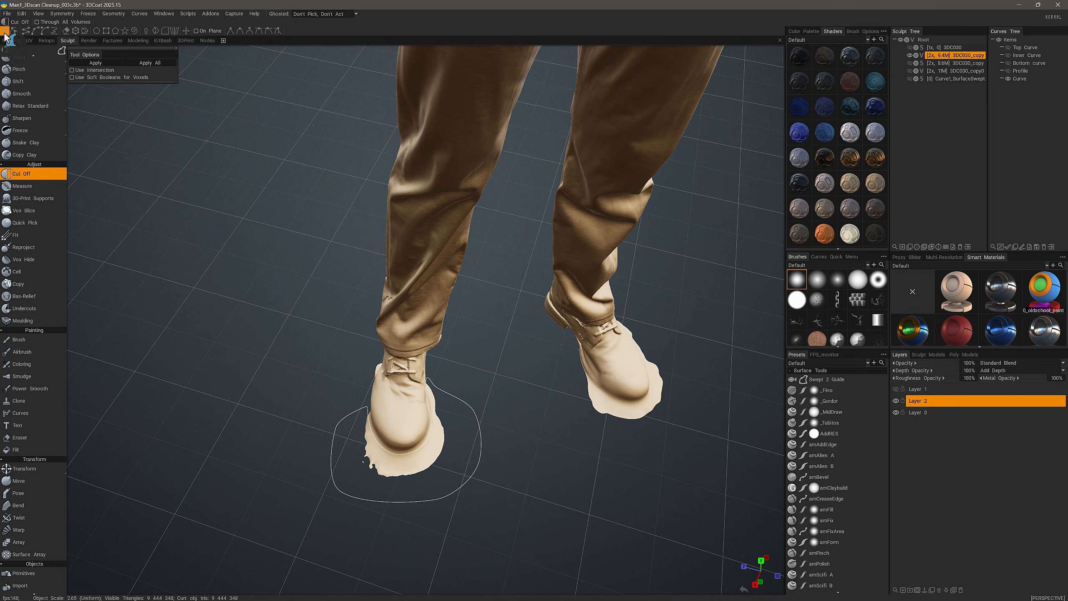
left_click(451, 394)
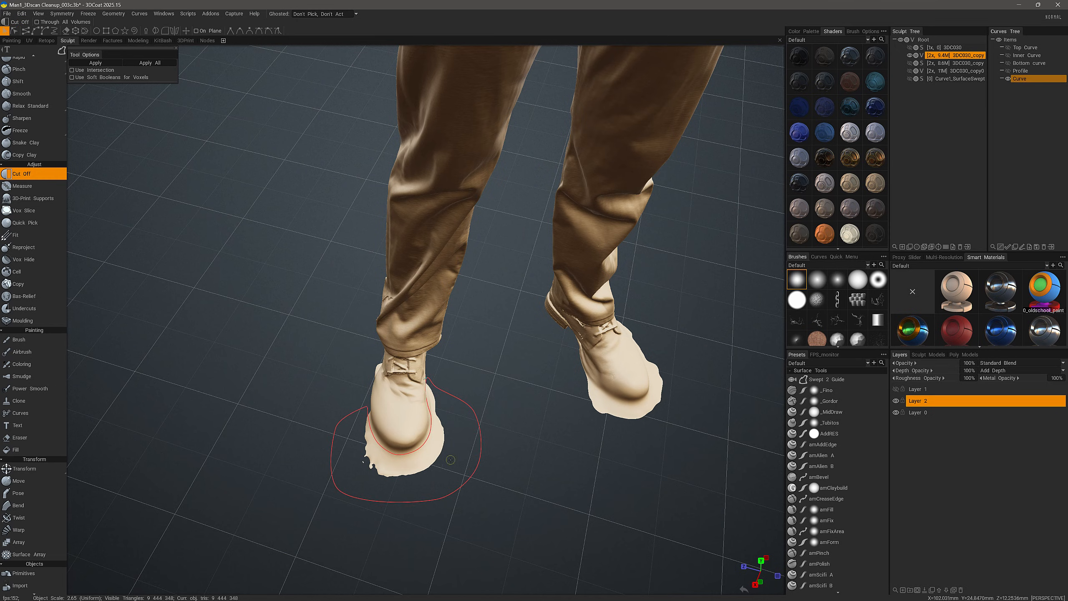
key("Return")
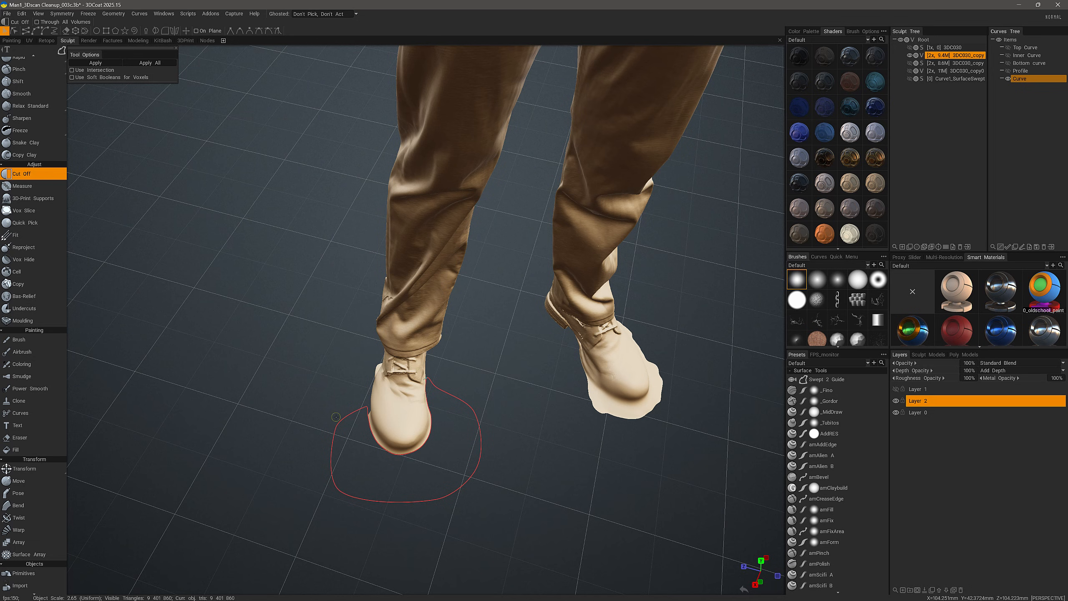
key("Escape")
Step: Outline the ground rim around the left shoe with a closed Cut Off spline, cut it away and delete that spline
mouse_move(411, 315)
left_mouse_down("alt")
mouse_move(378, 269)
mouse_move(420, 425)
mouse_move(437, 436)
left_mouse_up("alt")
key("e")
left_click(577, 460)
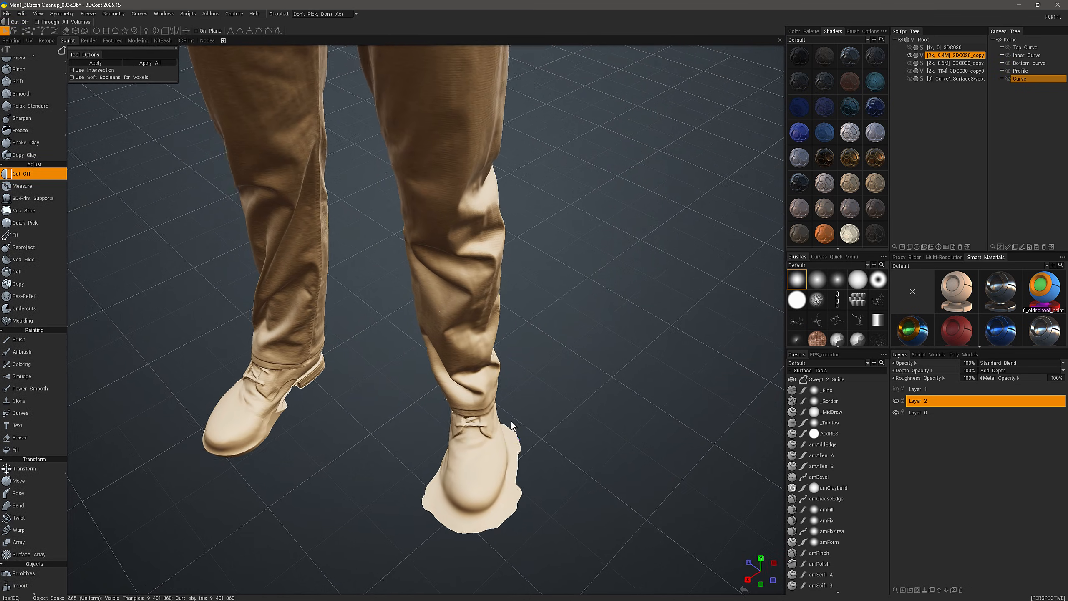
left_click(44, 30)
left_click(499, 429)
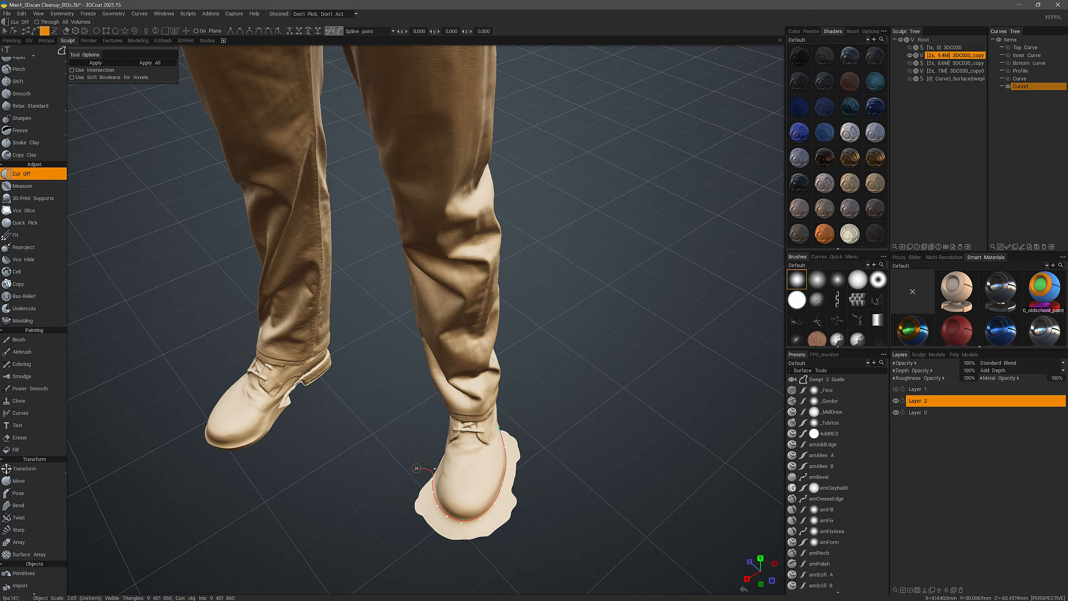
left_click(500, 429)
key("Return")
left_click(1044, 247)
left_click_drag(337, 505, 282, 520, "alt")
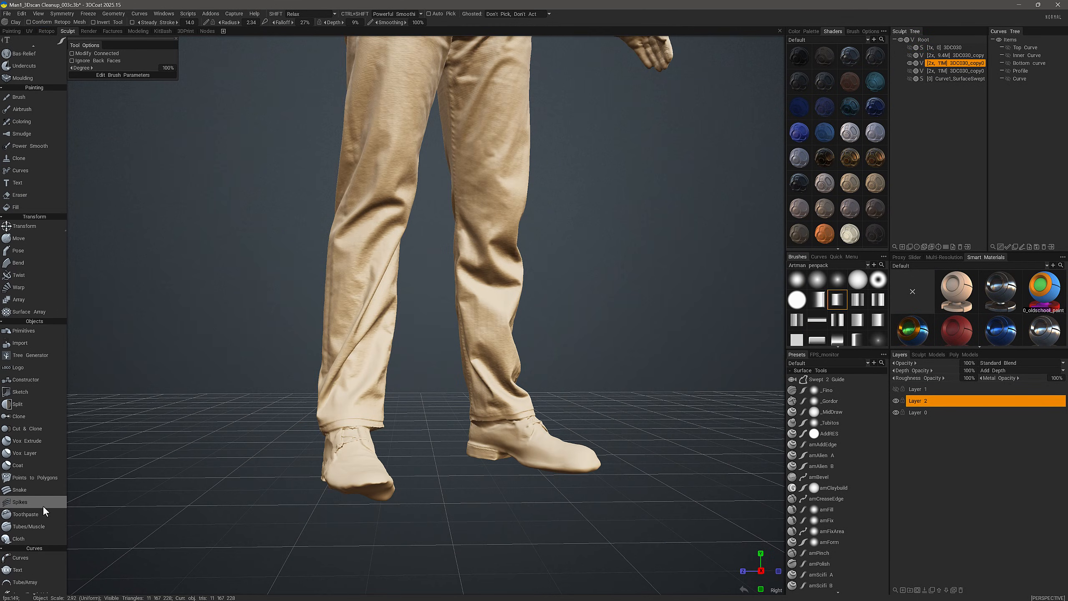
Step: Activate the Swept 2 Guide tool, dismissing its usage hint, and delete the leftover cutting curve named Curve
left_click_drag(43, 506, 66, 247)
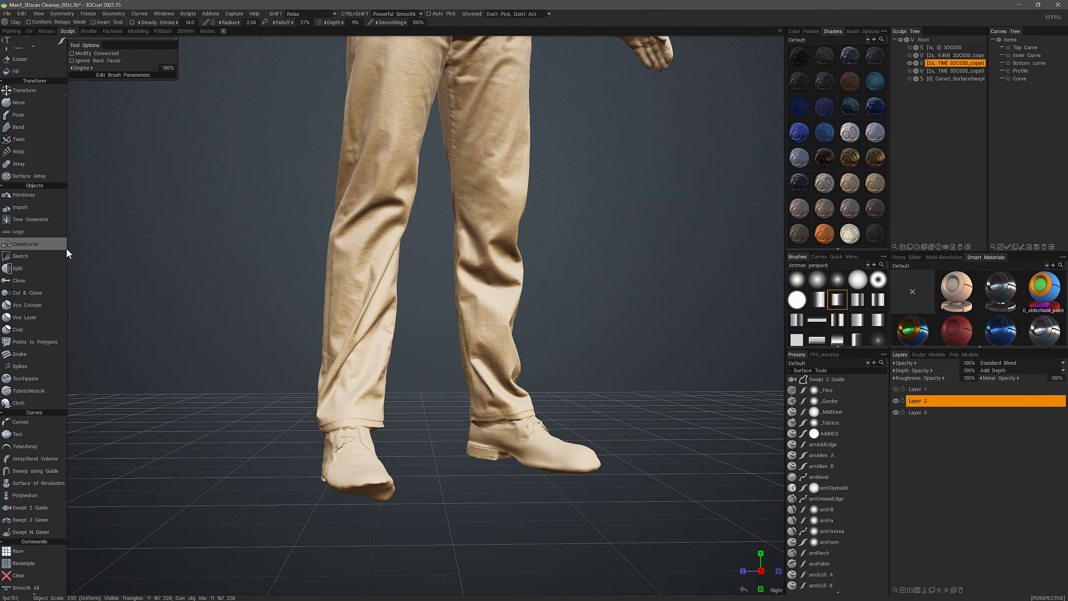
left_click(43, 507)
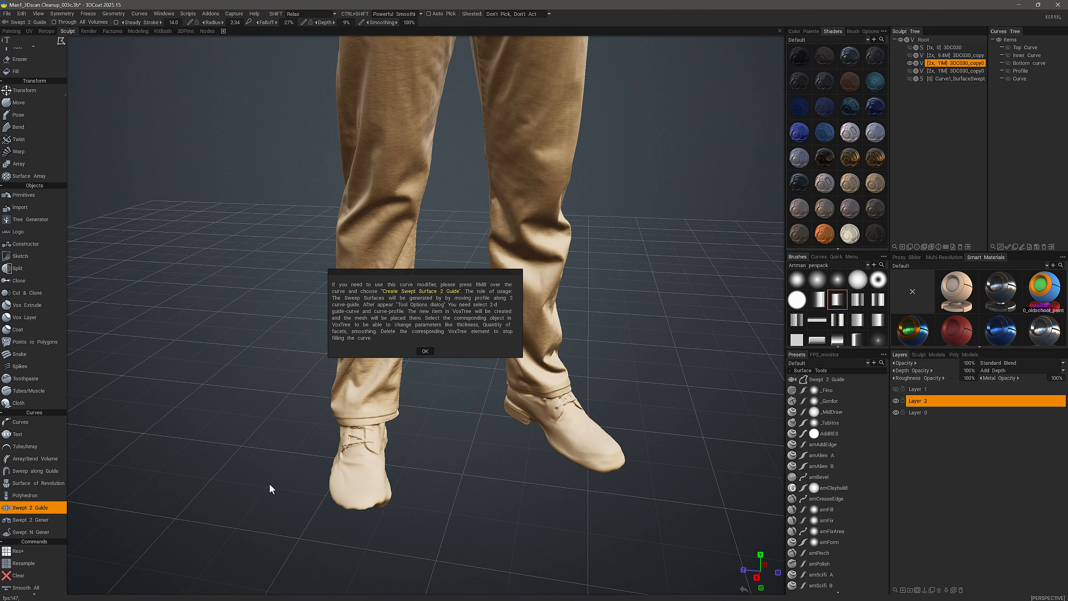
left_click(431, 351)
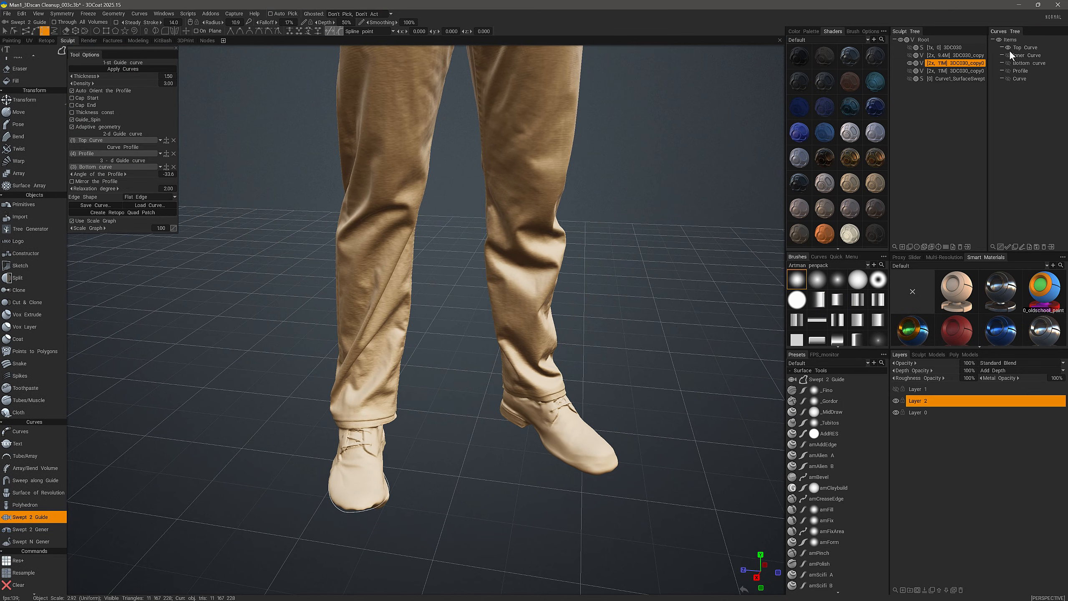
left_click(1020, 78)
left_click(1043, 246)
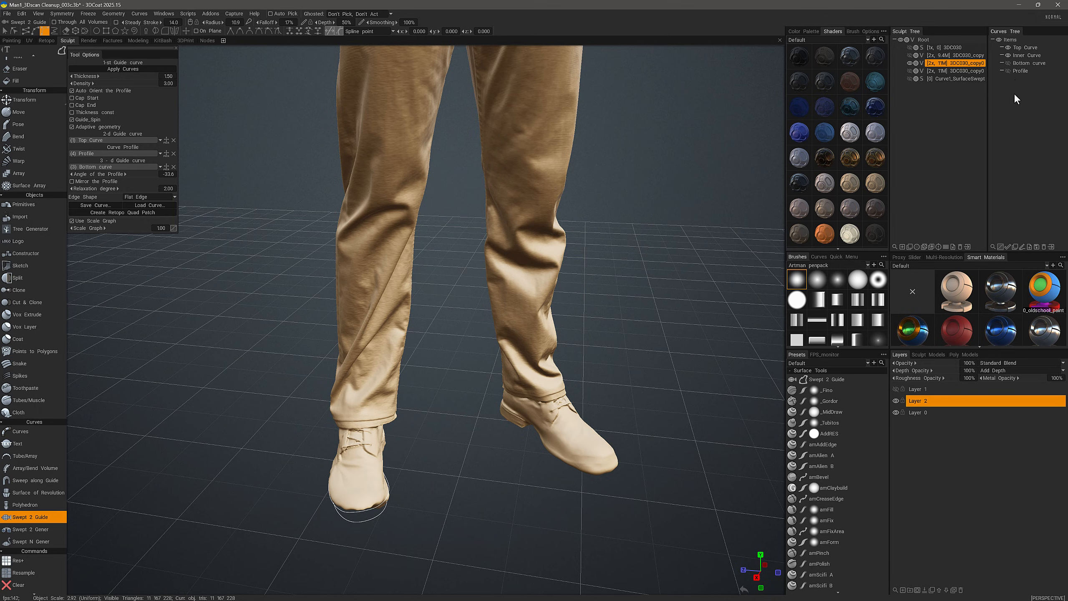
Step: Display the toe curves with Top, Inner and Bottom selected, show the swept surface volume and ghost the scan volume
left_click(1008, 71)
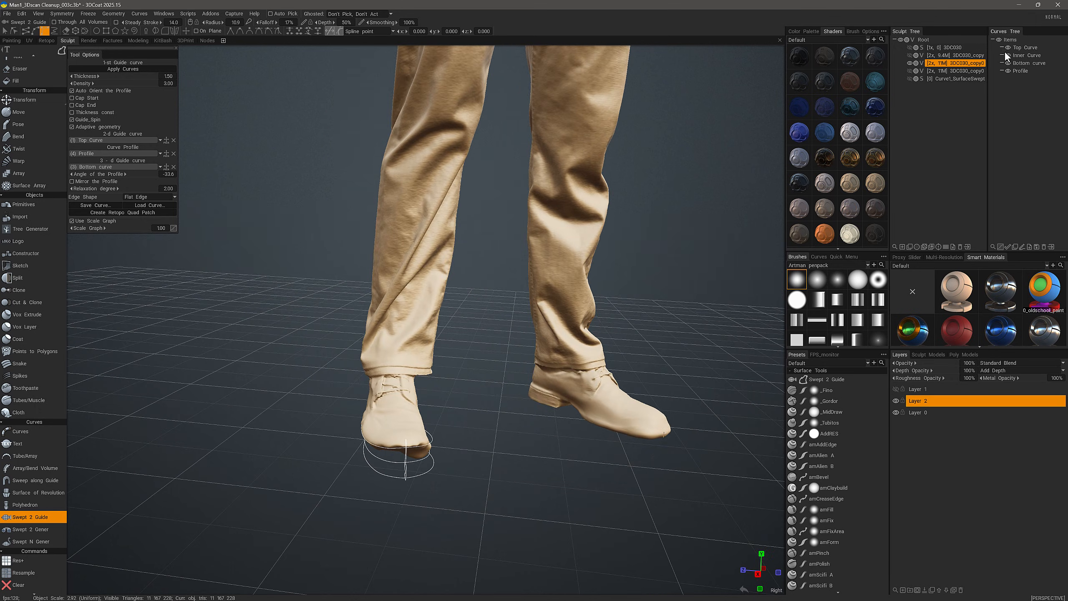
left_click(1028, 60, "ctrl")
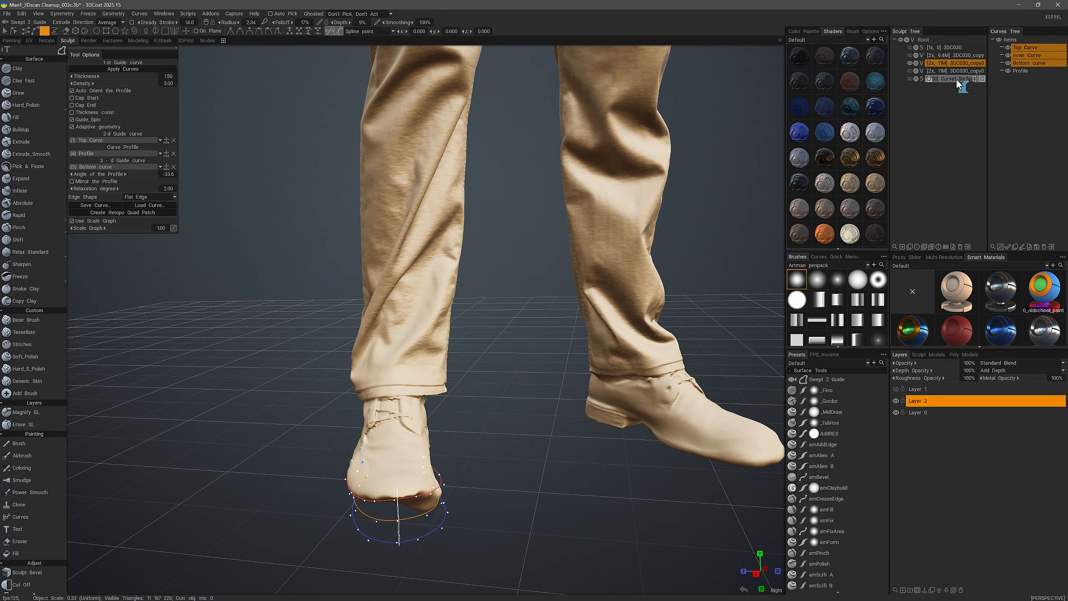
left_click(910, 79)
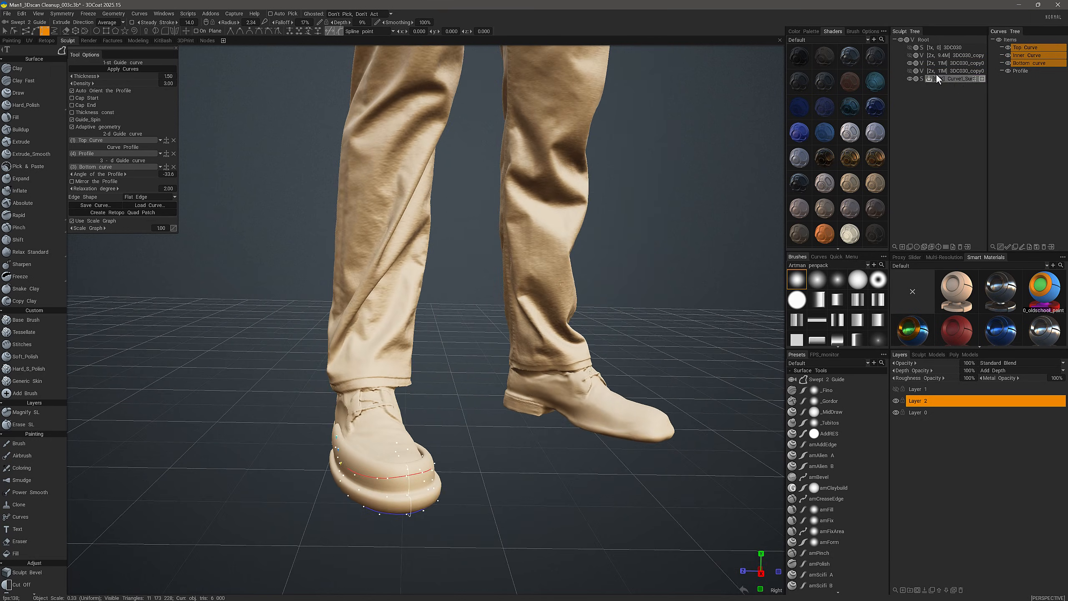
left_click(916, 63)
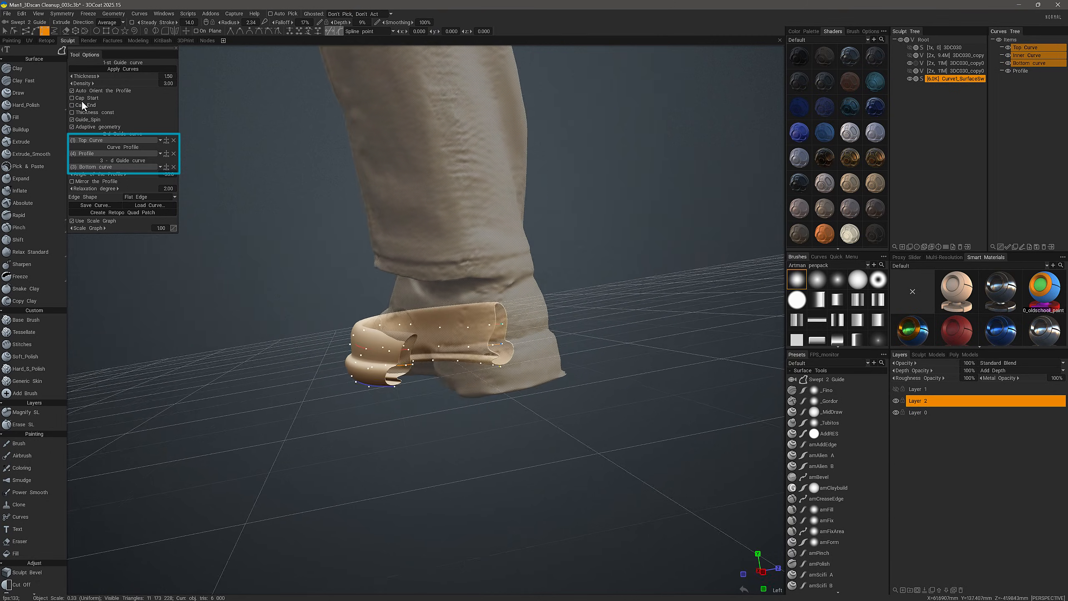
Step: Close both ends of the swept surface by enabling Cap Start and Cap End
left_click(72, 98)
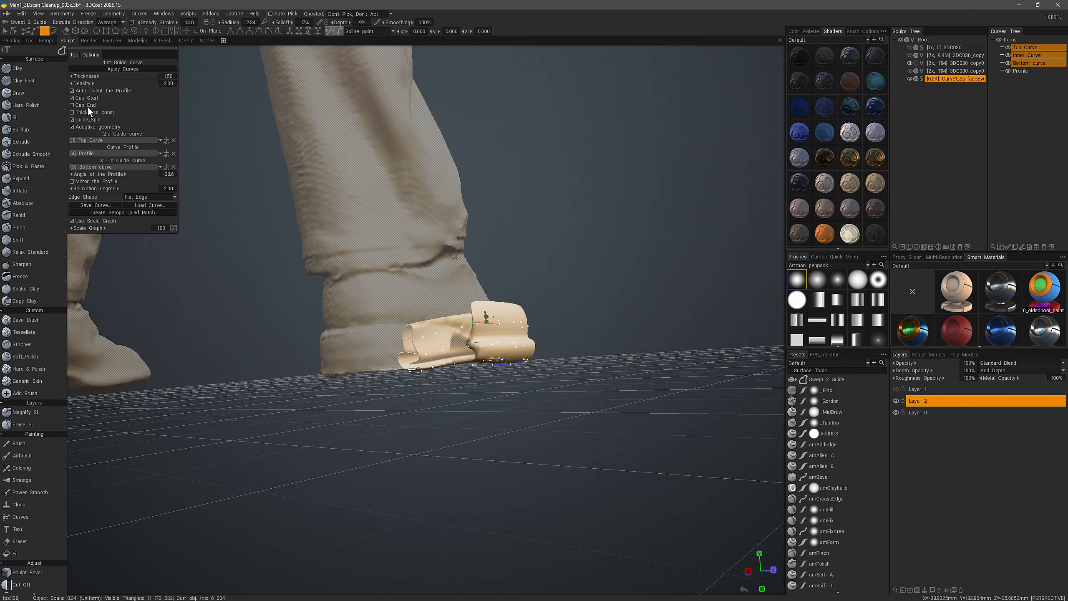
left_click(72, 105)
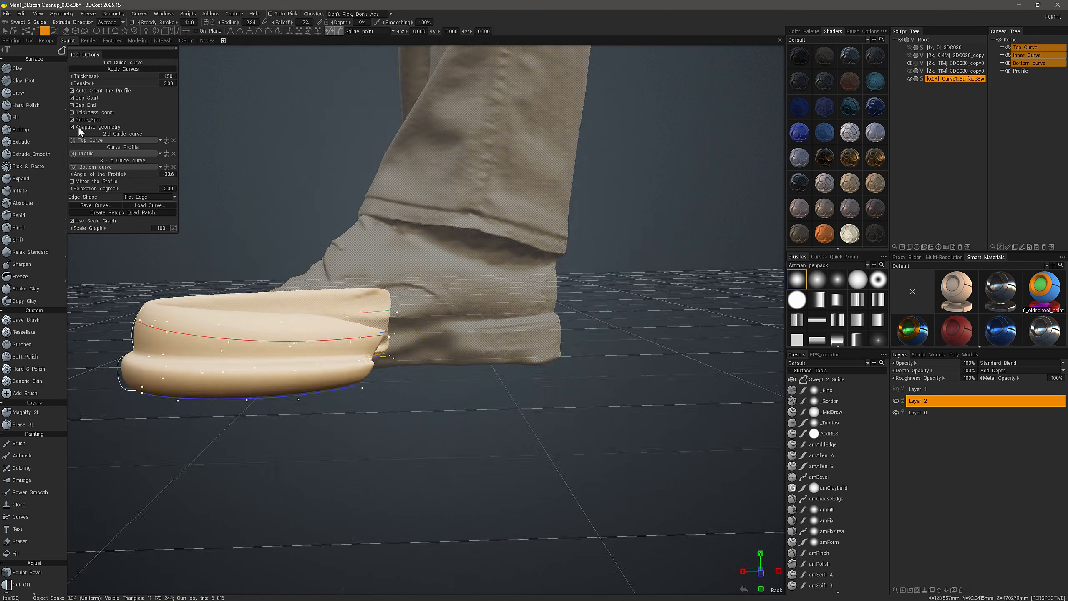
Step: Try the swept surface with Guide_Spin and Adaptive geometry off, and switch both options back on
left_click(72, 120)
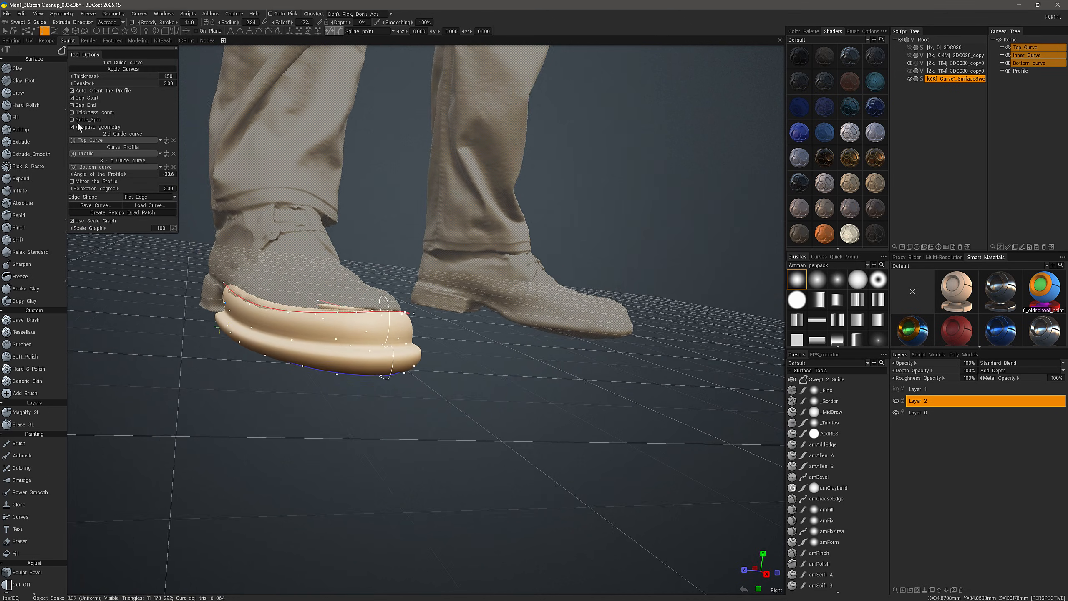
left_click(72, 127)
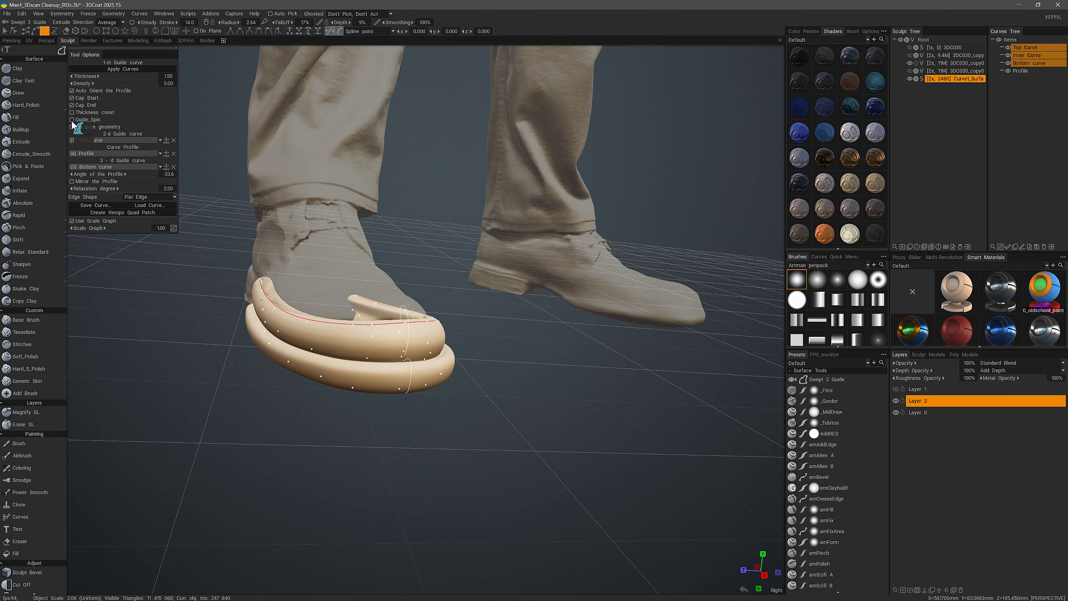
left_click(72, 119)
left_click(73, 127)
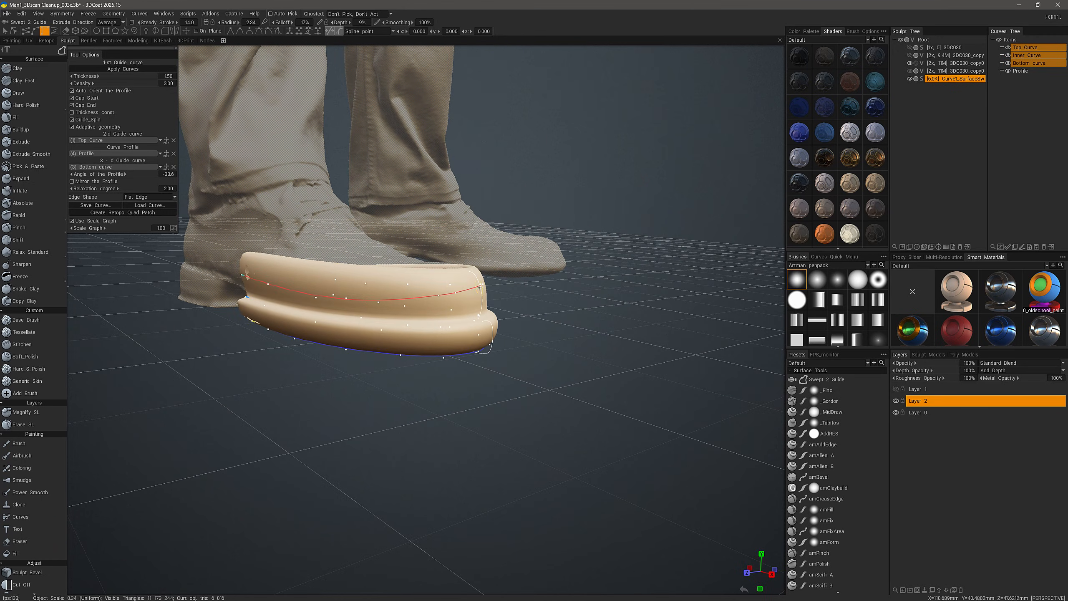
Step: Switch to curve point editing and shift the toe-tip point of the upper guide curve slightly to reshape the swept surface
left_click(14, 30)
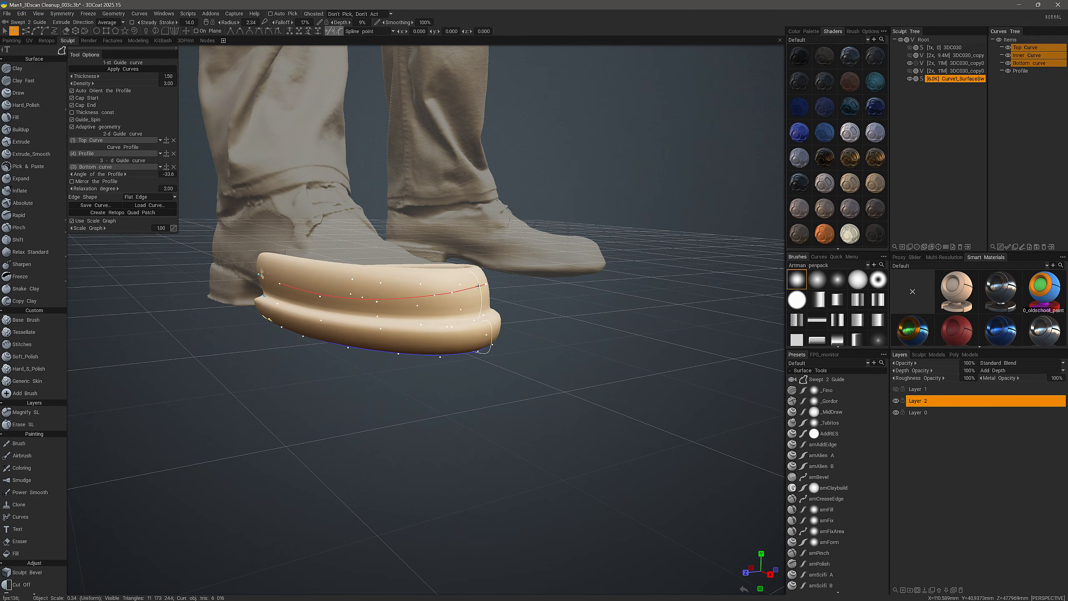
left_click_drag(479, 286, 480, 289)
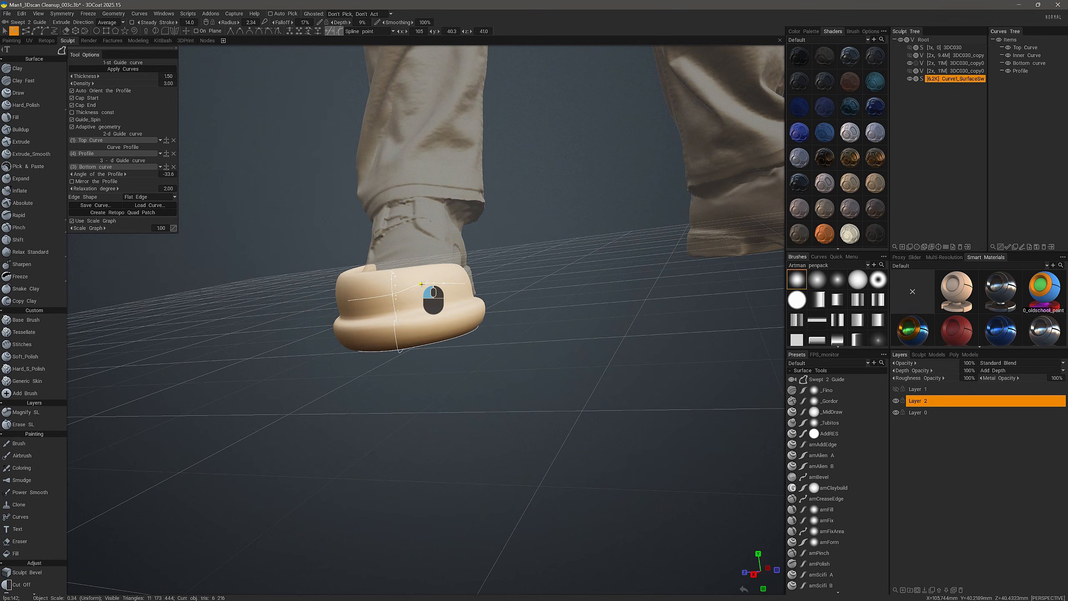
left_click_drag(445, 285, 357, 271, "alt")
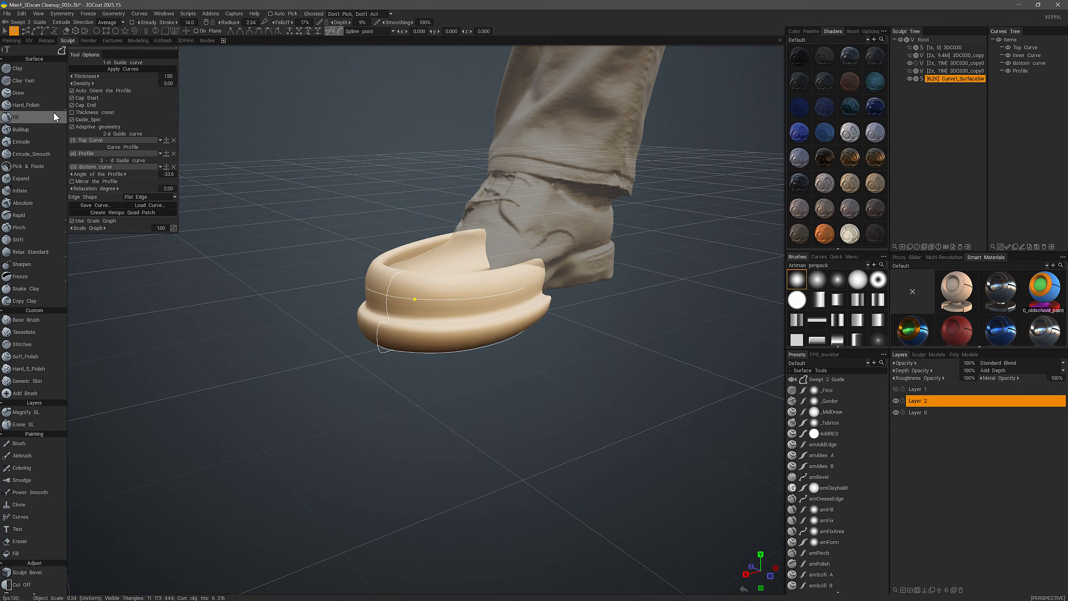
Step: Try the reshaped swept surface without Adaptive geometry and Guide_Spin, and undo the change
left_click(72, 127)
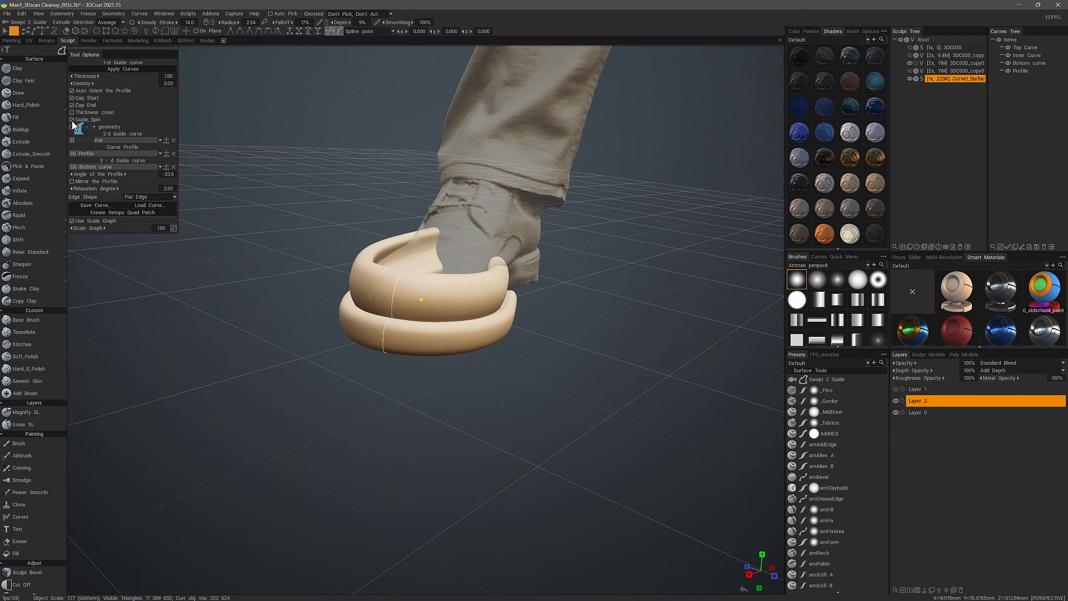
left_click(71, 119)
mouse_move(425, 309)
left_mouse_down("alt")
mouse_move(439, 328)
mouse_move(426, 314)
left_mouse_up("alt")
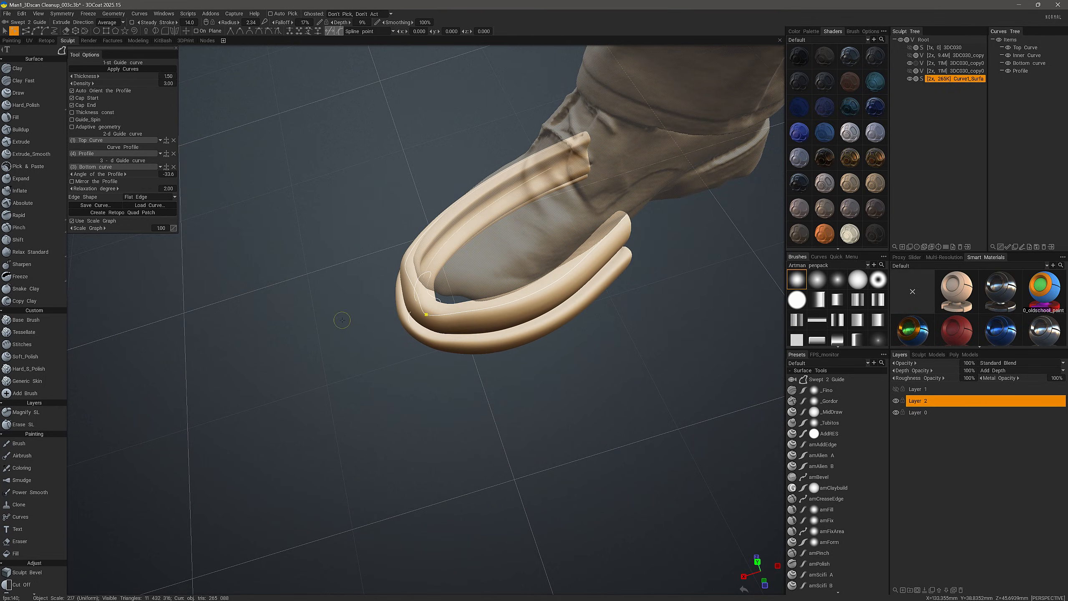
key("ctrl+z")
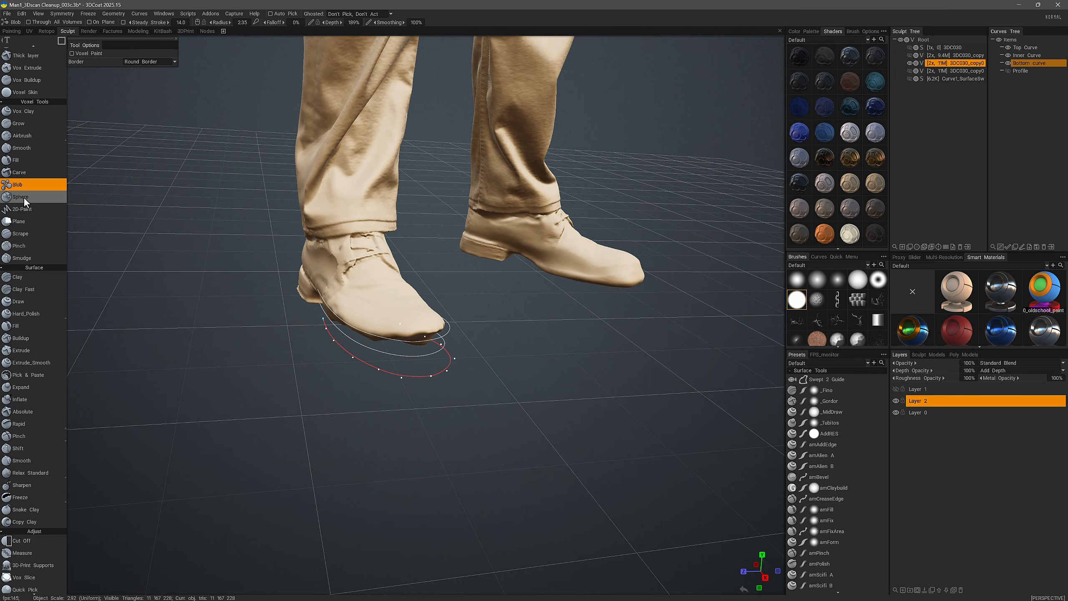
Step: Use the Blob voxel tool on the scan volume and enable its On Plane option
left_click_drag(85, 202, 182, 82)
scroll(248, 219, "up", 2)
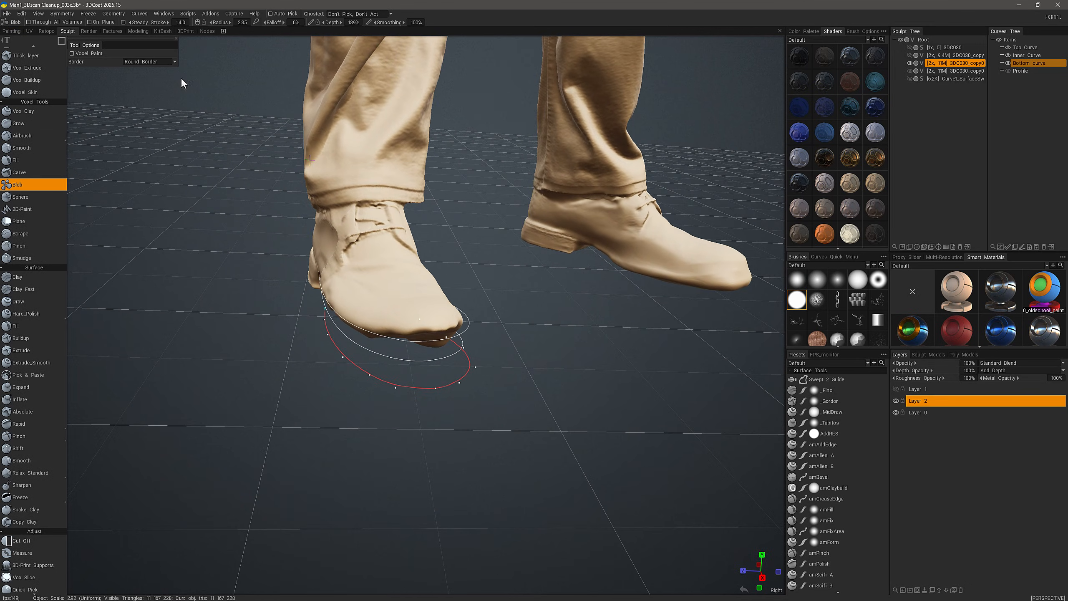
left_click(90, 21)
left_click_drag(198, 198, 267, 275)
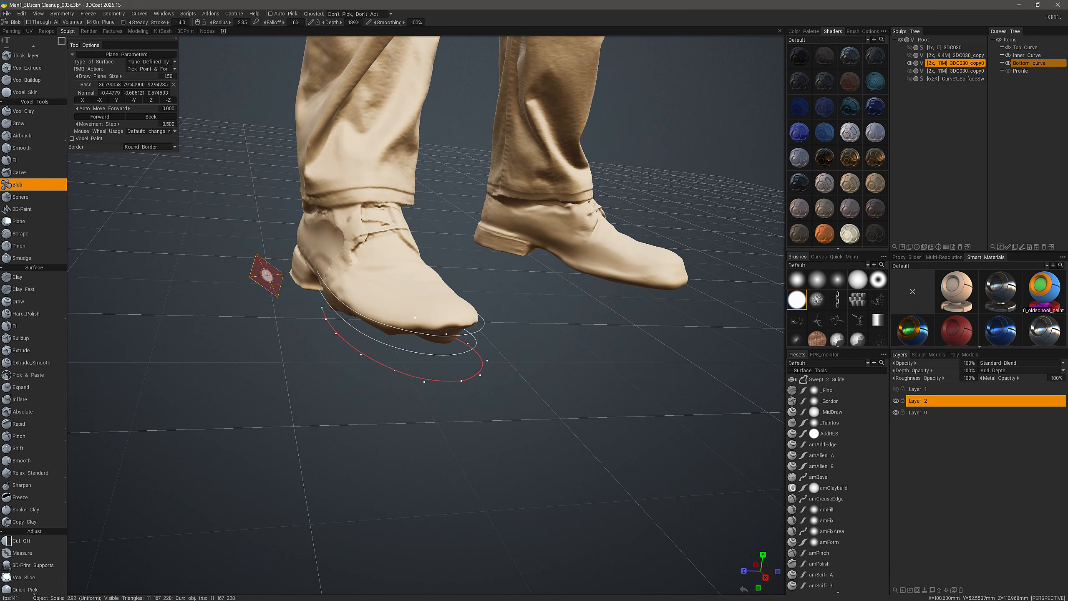
Step: Select the Top, Inner and Bottom curves together and make the scan's voxel volume active for the Blob tool
left_click(1025, 49)
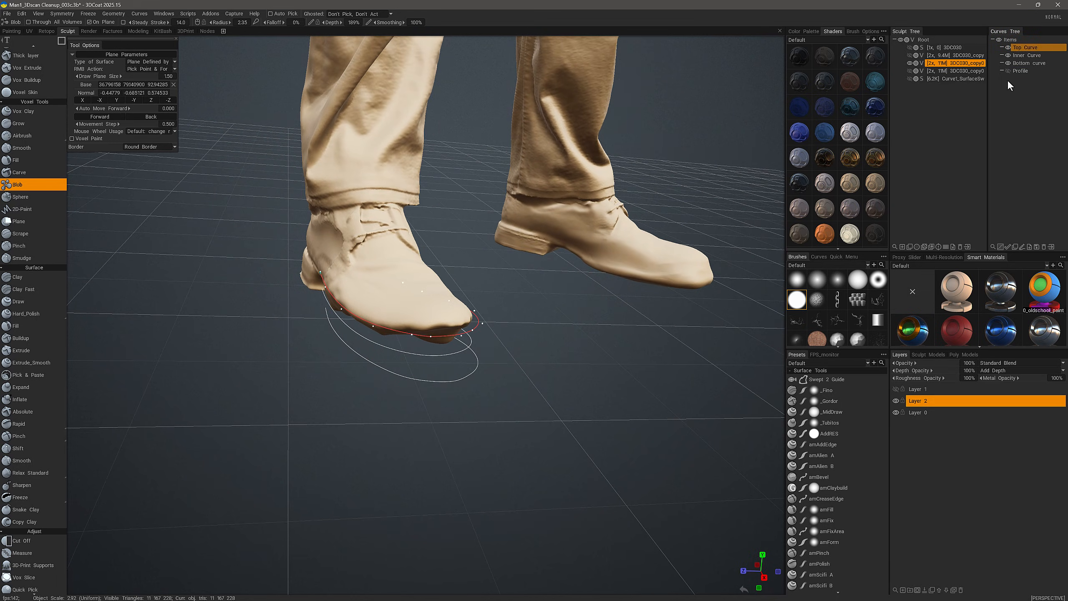
left_click(1027, 55, "ctrl")
left_click(1031, 65, "ctrl")
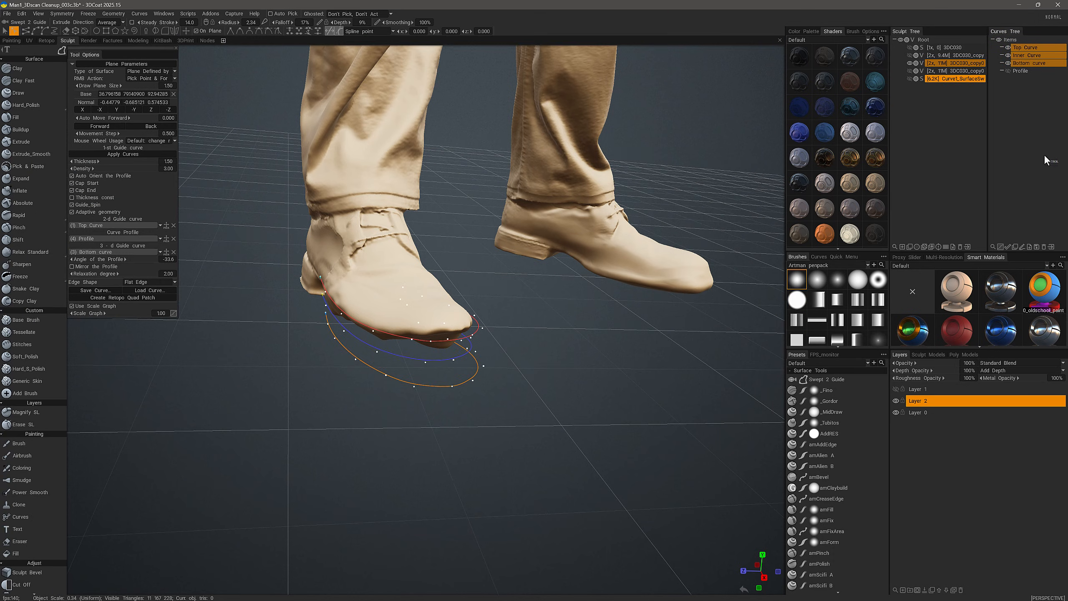
left_click_drag(239, 190, 105, 240)
left_click(957, 62)
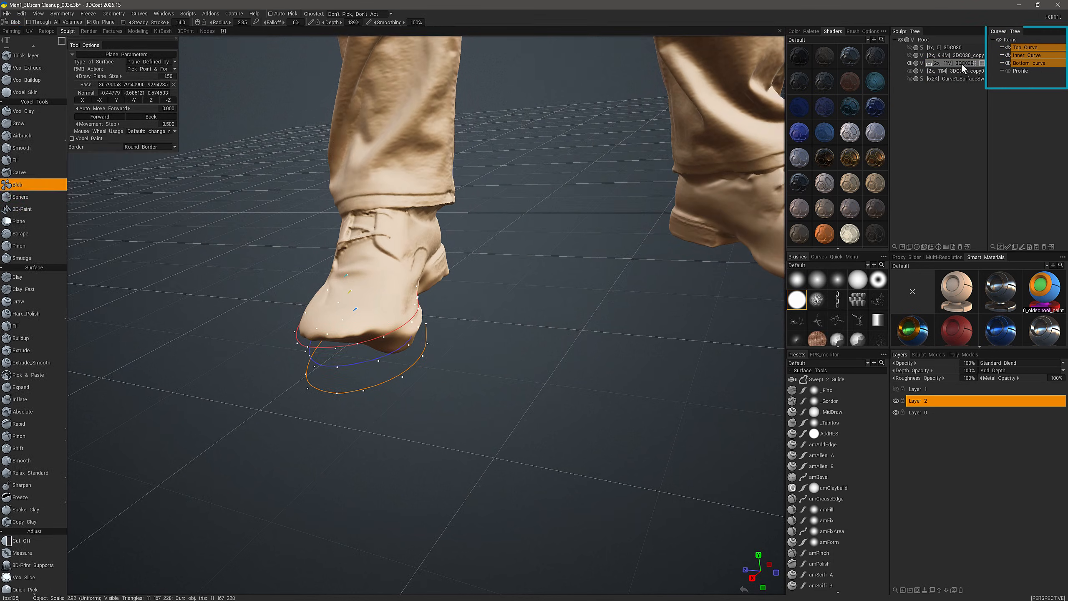
left_click_drag(118, 269, 216, 286)
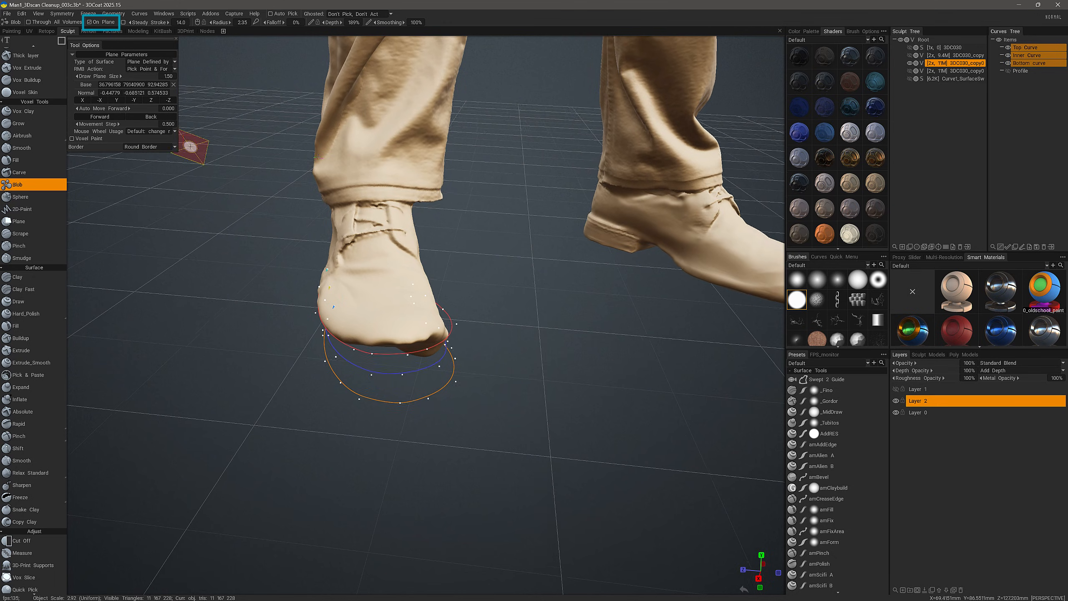
Step: Set the Blob tool's plane type to Lofted Surface, using the three selected toe curves
left_click(157, 62)
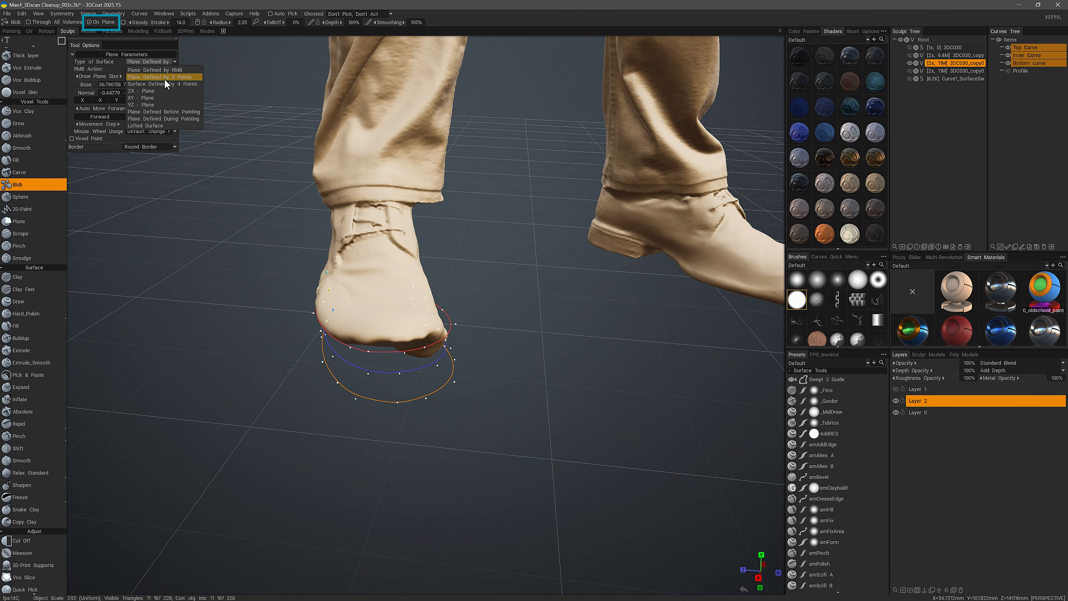
left_click(195, 126)
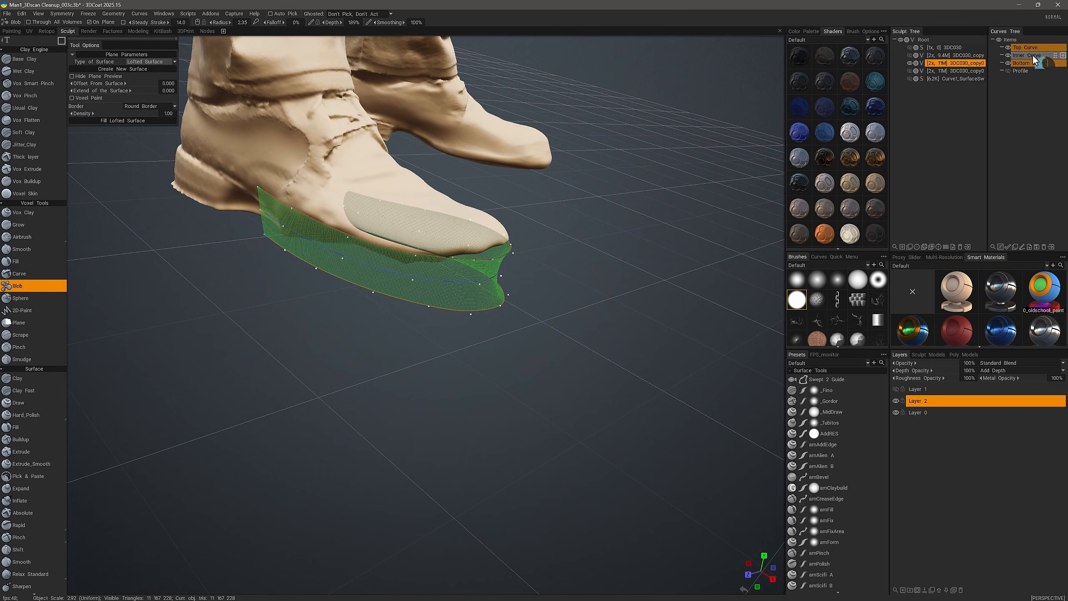
Step: Select only the Inner Curve and switch the Blob tool to curve drawing mode so the curve can be edited
left_click(1026, 56)
left_click(61, 41)
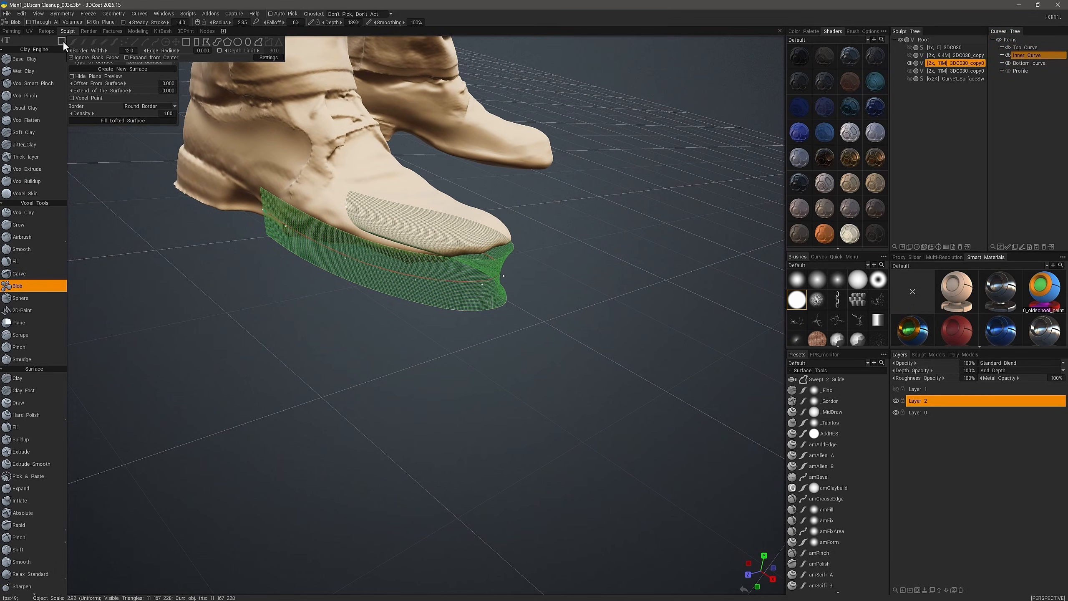
left_click(258, 43)
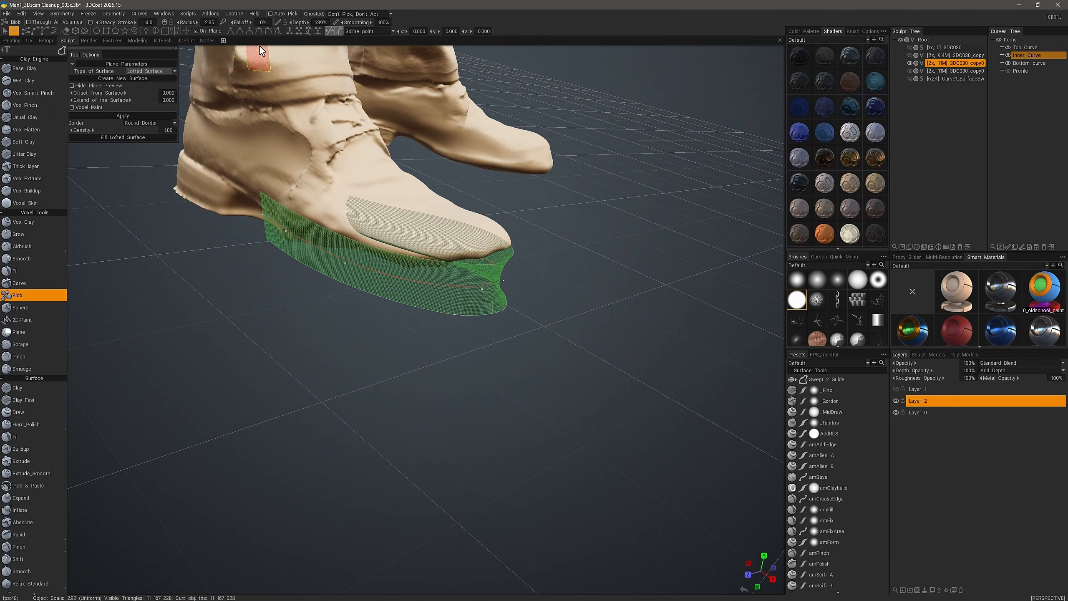
Step: Float the Curves Quick Menu in the viewport and resize it into a wide two-row palette beside the shoe
mouse_move(828, 257)
left_mouse_down()
mouse_move(685, 273)
mouse_move(575, 254)
left_mouse_up()
left_click_drag(425, 362, 558, 353, "alt")
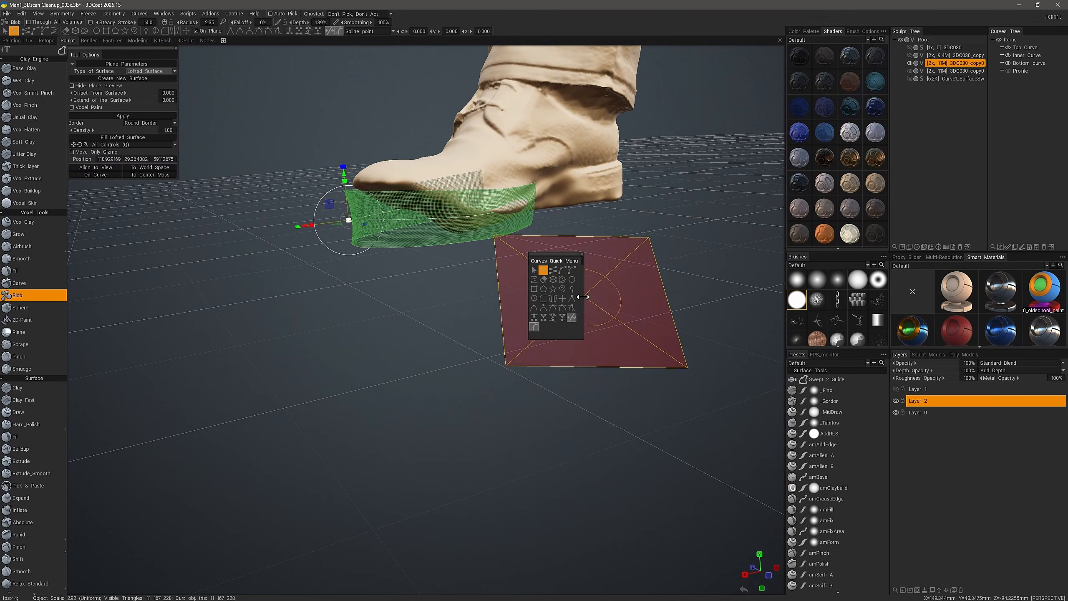
left_click_drag(584, 296, 689, 264)
left_click_drag(597, 339, 596, 290)
Step: Reposition individual points of the Inner Curve around both sides of the toe to reshape the lofted surface
left_click_drag(463, 320, 517, 349, "alt")
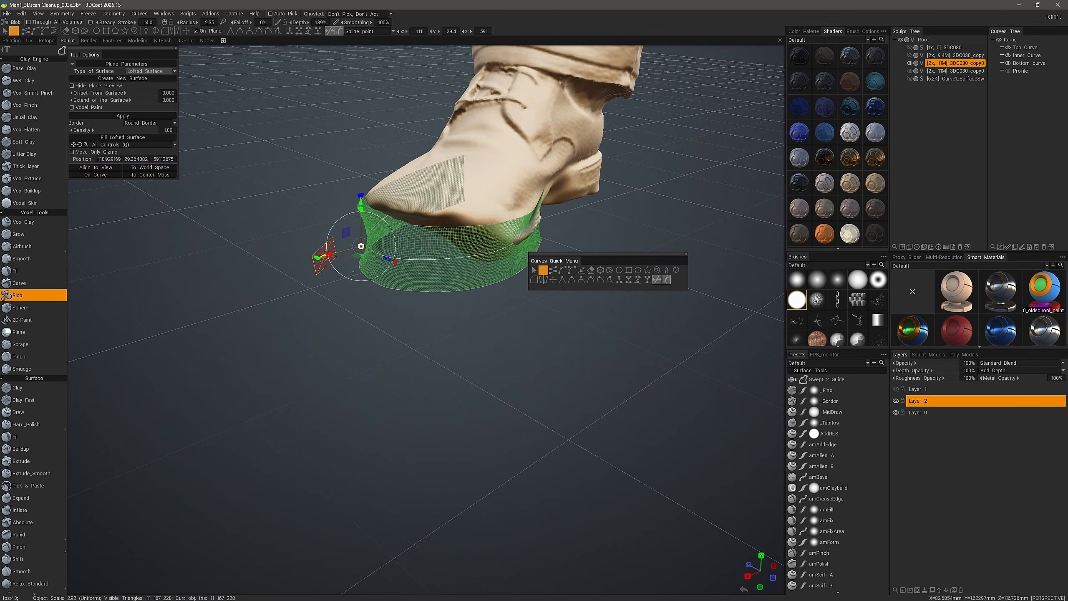
left_click_drag(321, 253, 310, 255)
left_click_drag(358, 295, 417, 271, "alt")
left_click_drag(510, 271, 447, 255, "alt")
left_click(407, 240)
left_click_drag(511, 255, 437, 337, "alt")
left_click_drag(378, 361, 366, 355)
middle_click_drag(397, 357, 407, 311, "alt")
key("Escape")
left_click(376, 286)
left_click_drag(420, 315, 496, 319, "alt")
key("Escape")
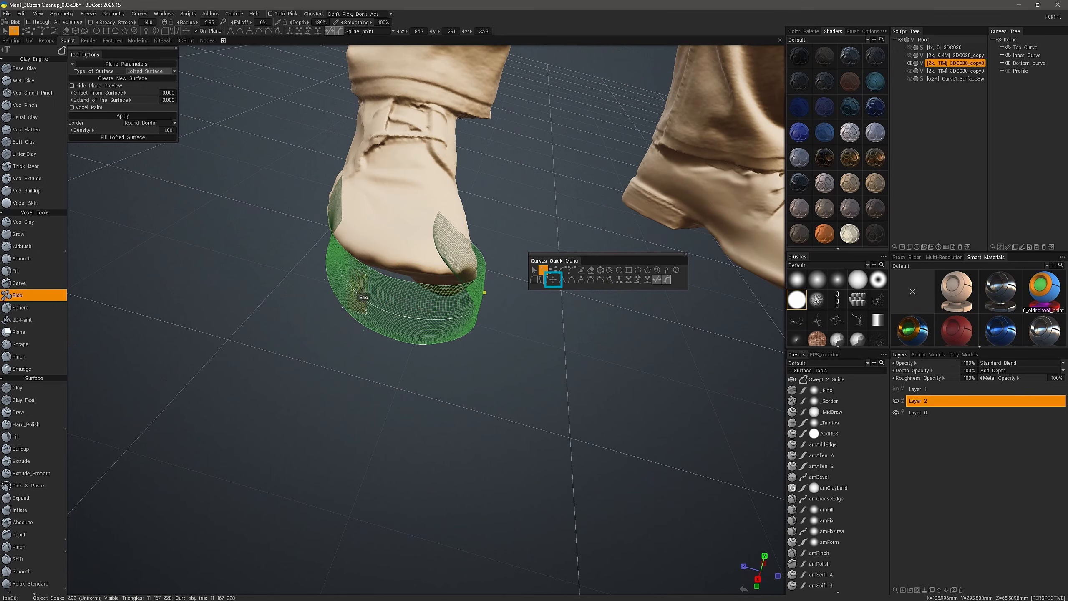
left_click(342, 275)
left_click_drag(341, 275, 262, 327, "alt")
key("Escape")
left_click_drag(609, 294, 487, 303, "alt")
middle_click_drag(487, 303, 467, 350, "alt")
right_click_drag(467, 349, 374, 267, "alt")
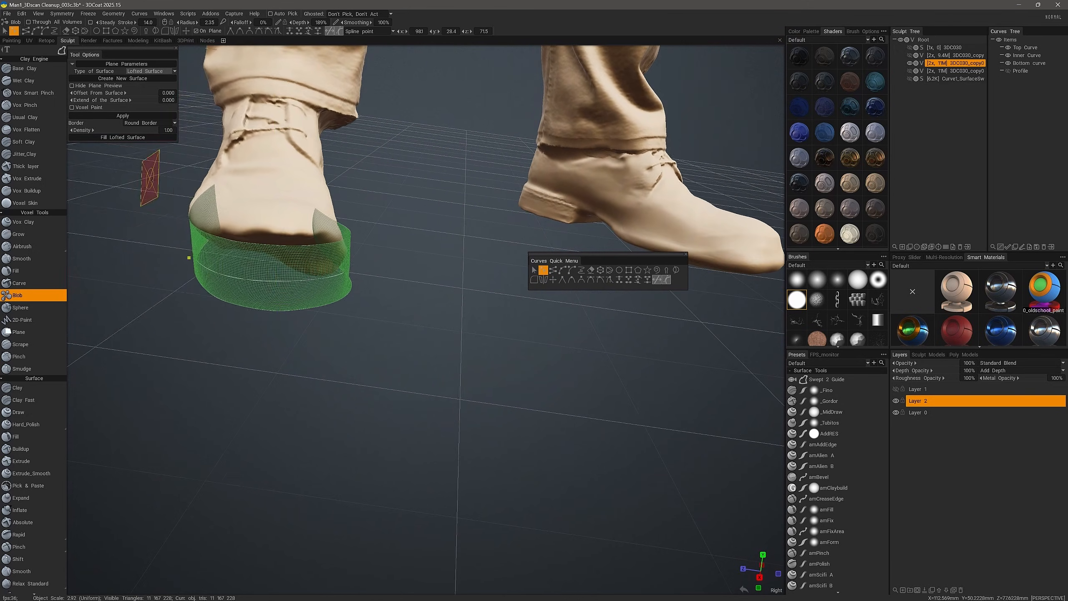
Step: Fill the lofted surface into the voxel volume, then set the type of surface to Plane Defined by RMB
left_click(121, 138)
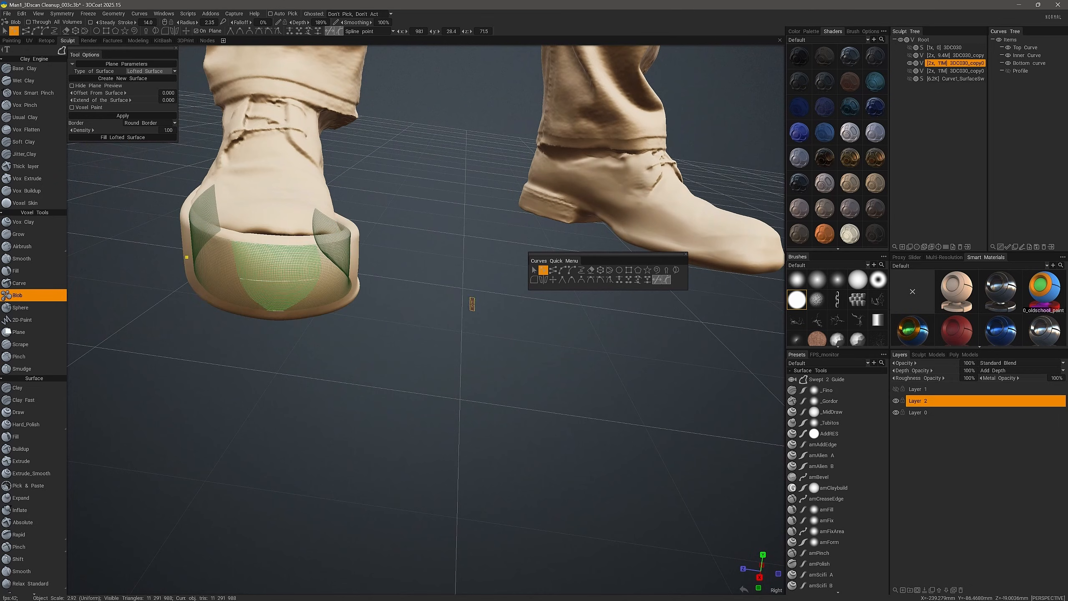
left_click_drag(473, 304, 429, 358, "alt")
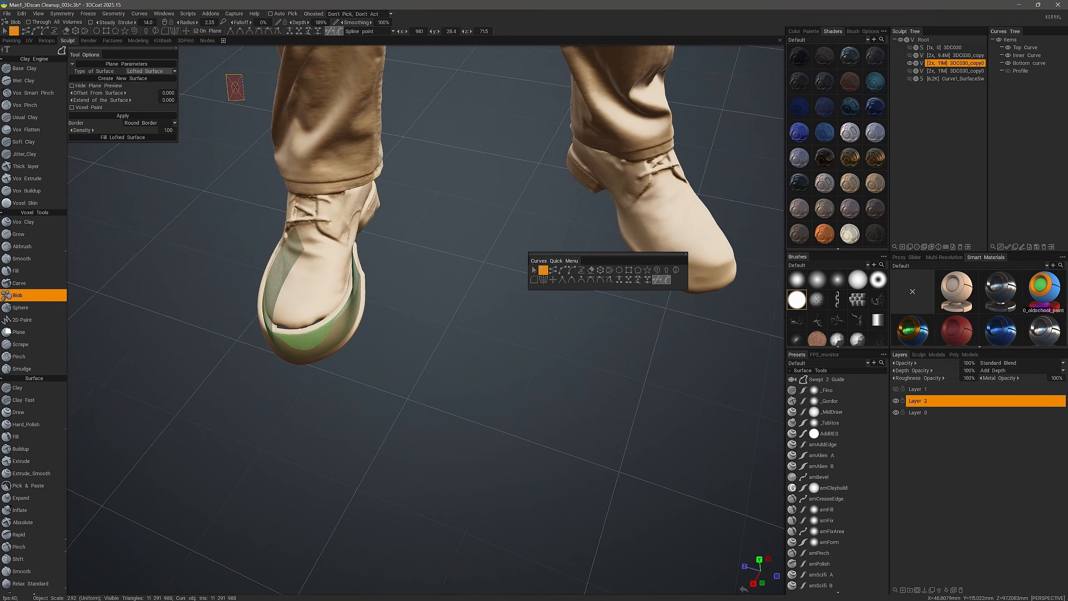
left_click(167, 84)
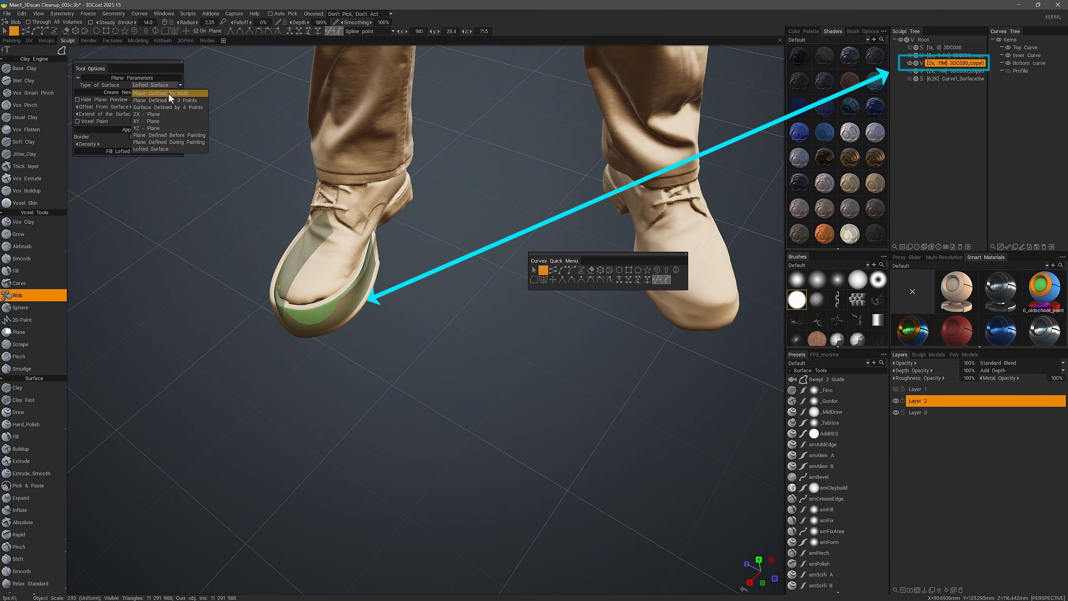
left_click(170, 93)
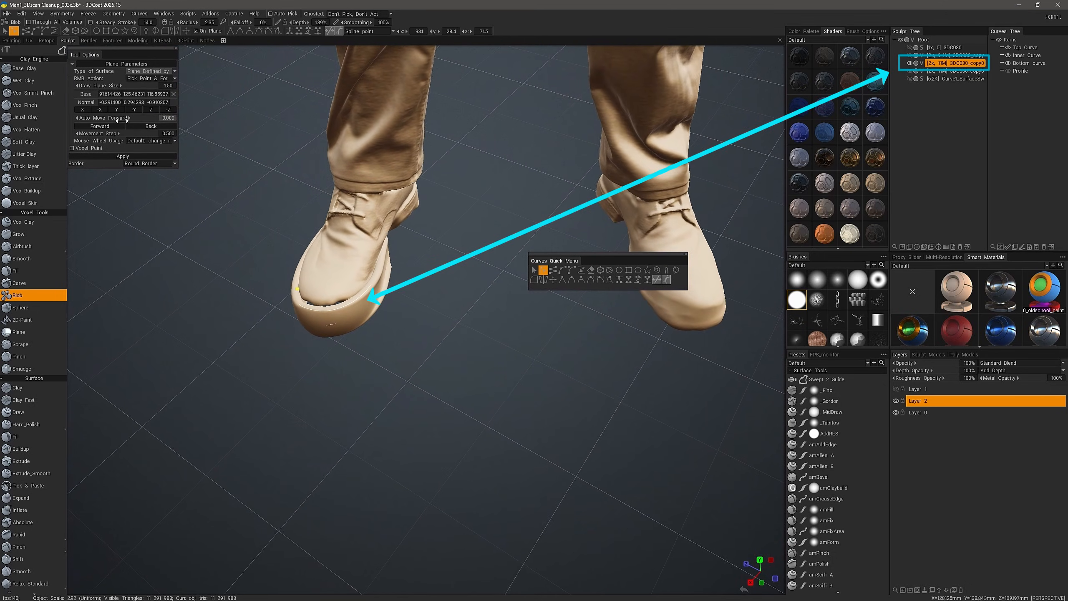
Step: Switch to the voxel Fill tool, hide all the guide curves, and move the Curves Quick Menu away from the shoes
left_click(18, 271)
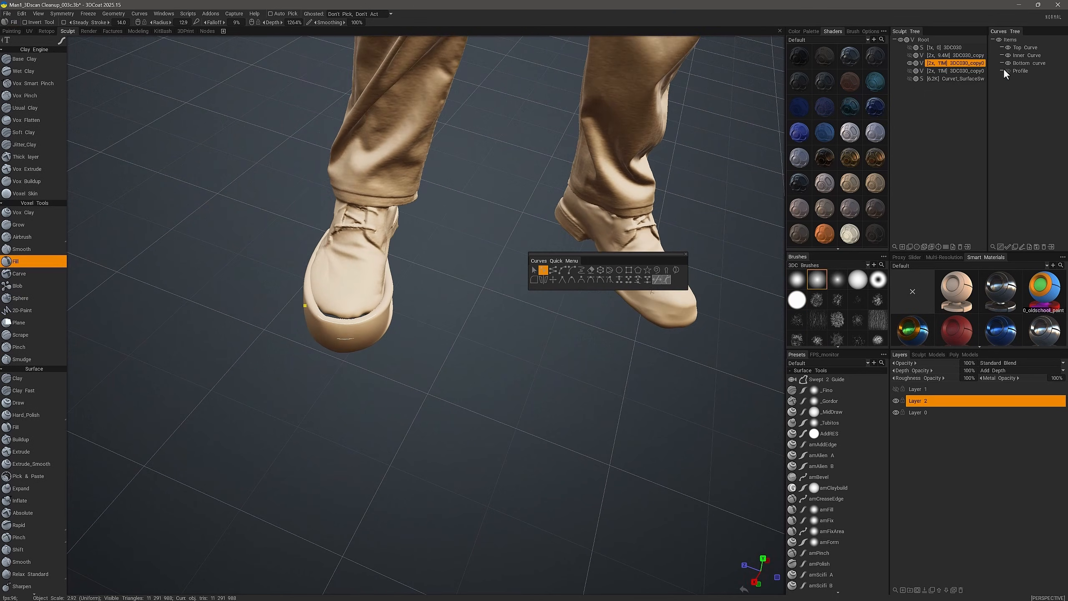
left_click_drag(1007, 70, 1008, 48)
left_click_drag(609, 255, 593, 373)
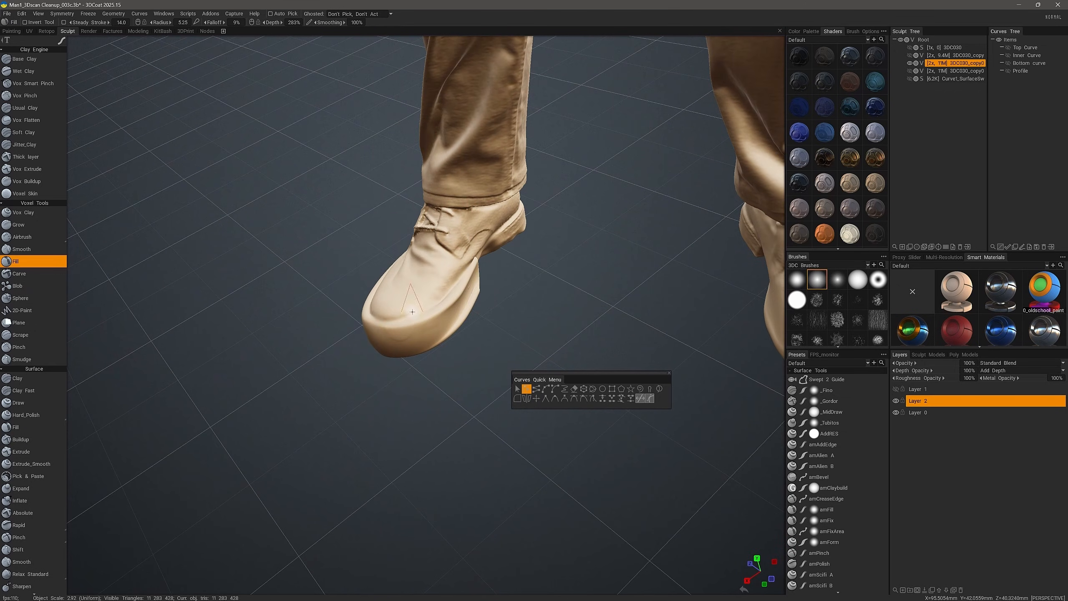
Step: Brush with voxel Fill over the gap around the toe and the hollow underside to blend the new sole into the shoe
mouse_move(478, 280)
left_mouse_down()
mouse_move(488, 277)
mouse_move(329, 280)
mouse_move(311, 251)
left_mouse_up()
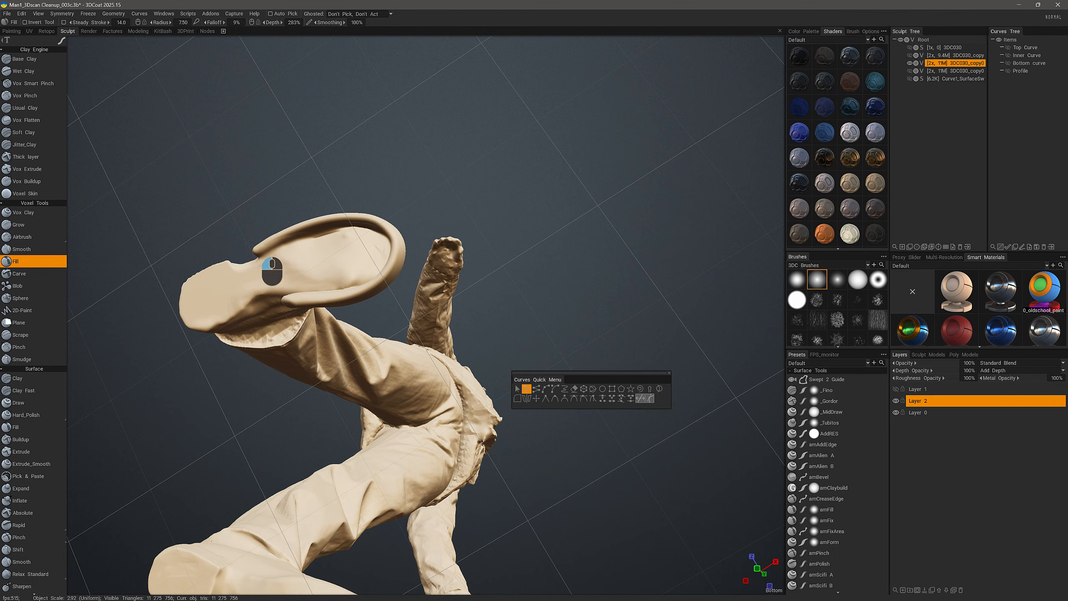
mouse_move(275, 262)
left_mouse_down()
mouse_move(399, 255)
mouse_move(363, 265)
left_mouse_up()
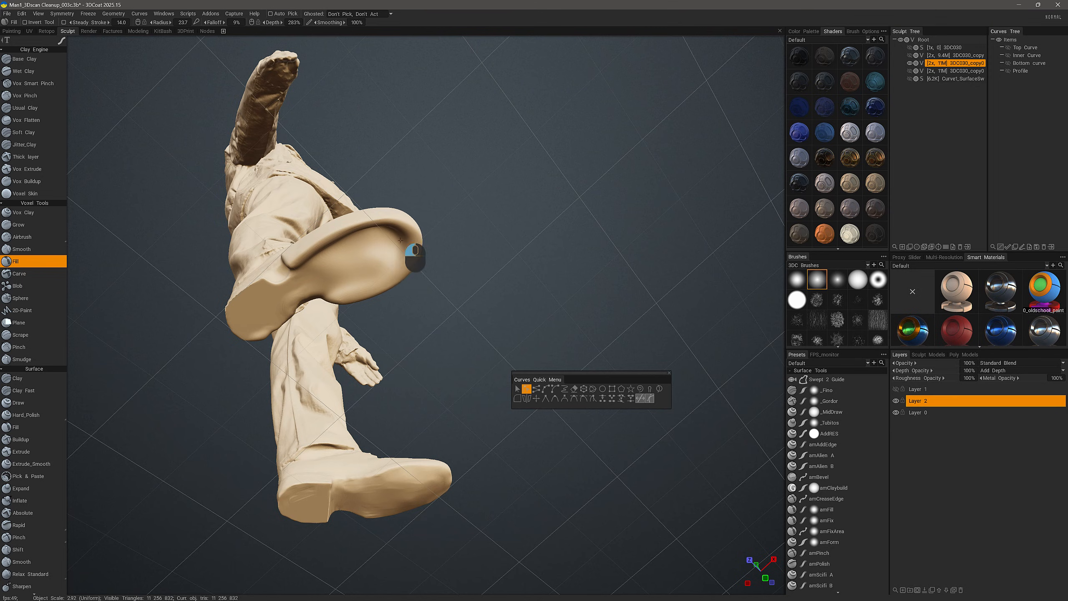
left_click_drag(399, 240, 367, 281)
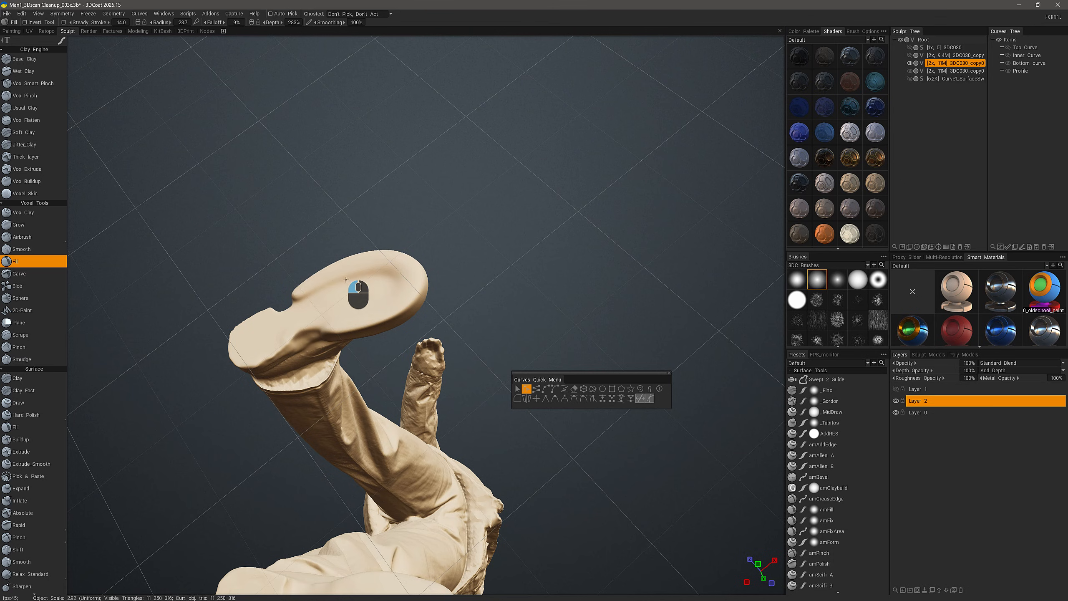
left_click_drag(385, 294, 203, 294)
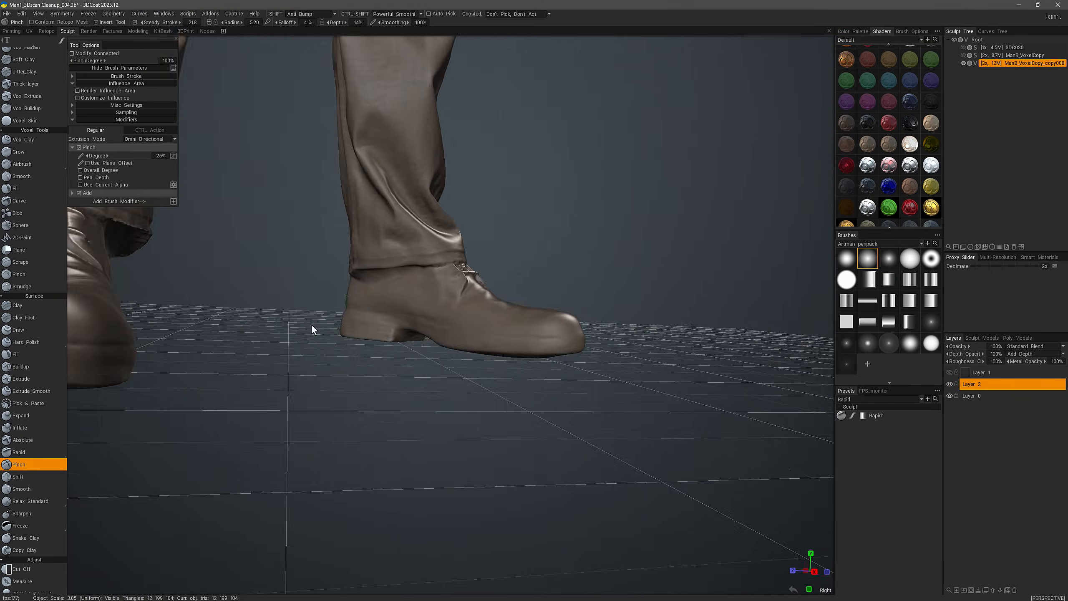
Step: Examine the curve running along the shoe's upper sole edge from the toe, side and heel
left_click_drag(310, 330, 344, 291)
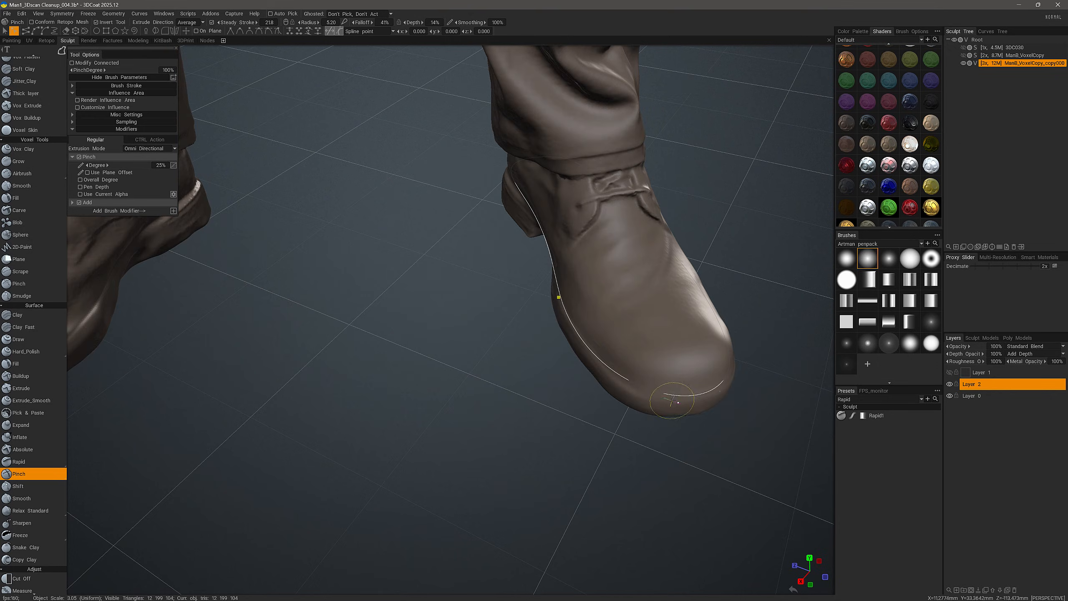
left_click_drag(659, 400, 420, 198, "alt")
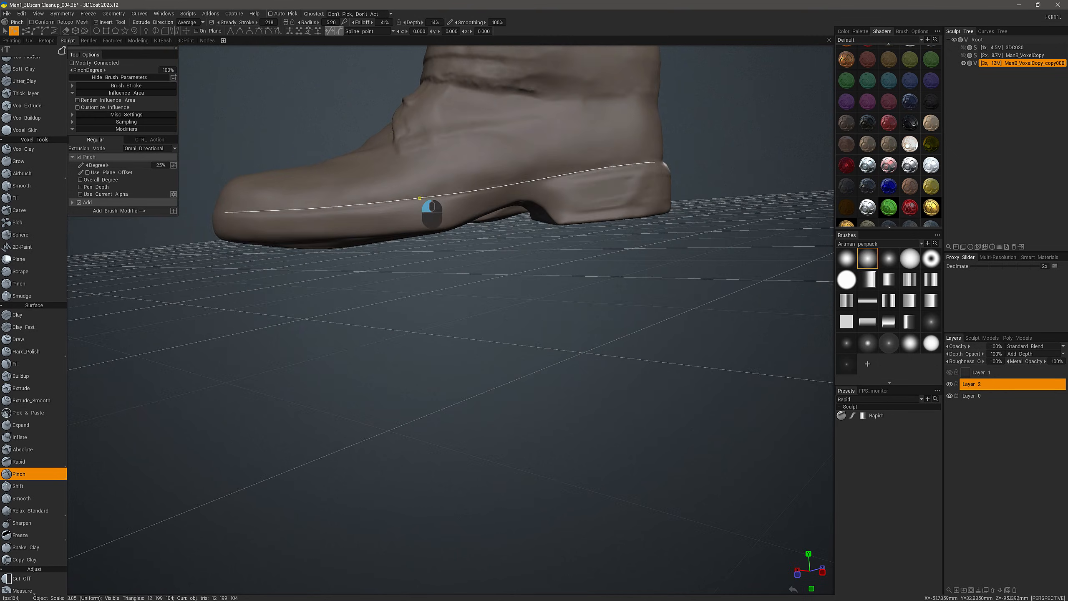
left_click_drag(602, 157, 460, 316, "alt")
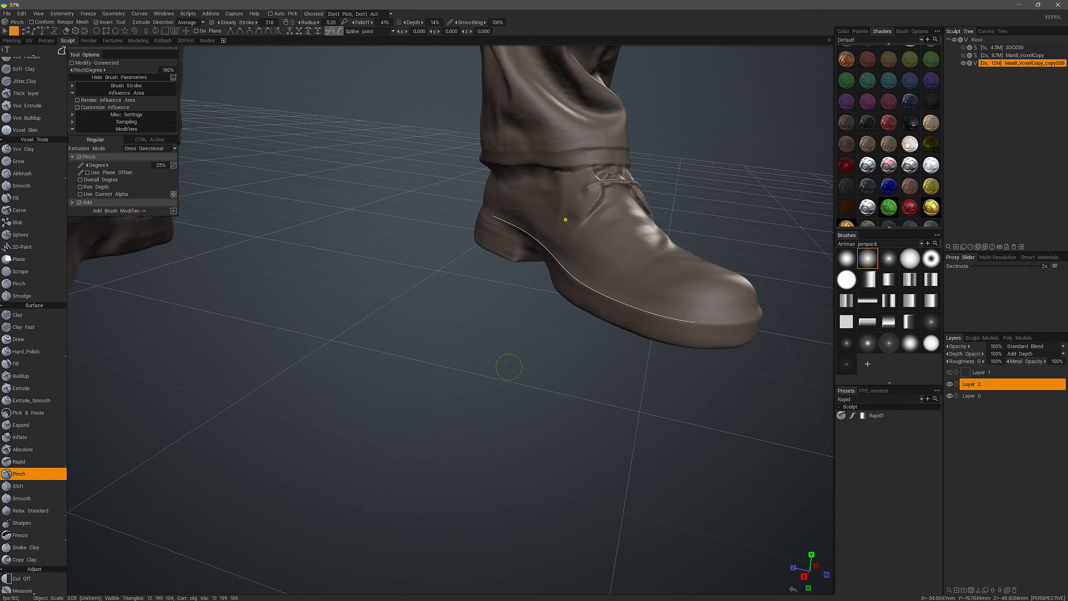
left_click_drag(509, 367, 761, 385, "alt")
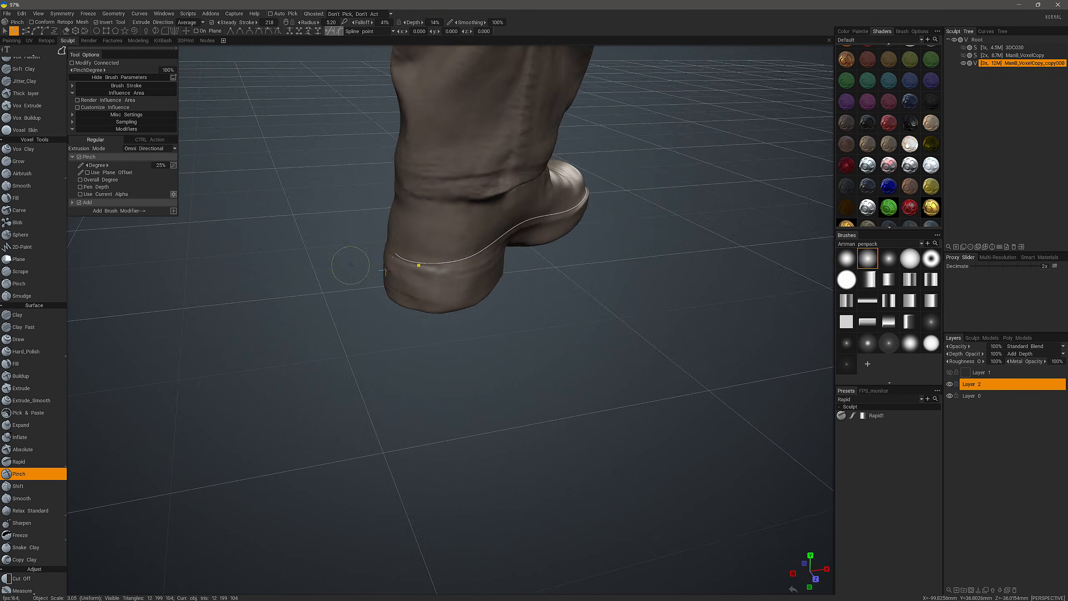
mouse_move(351, 264)
left_mouse_down()
mouse_move(529, 289)
mouse_move(504, 219)
mouse_move(165, 55)
left_mouse_up()
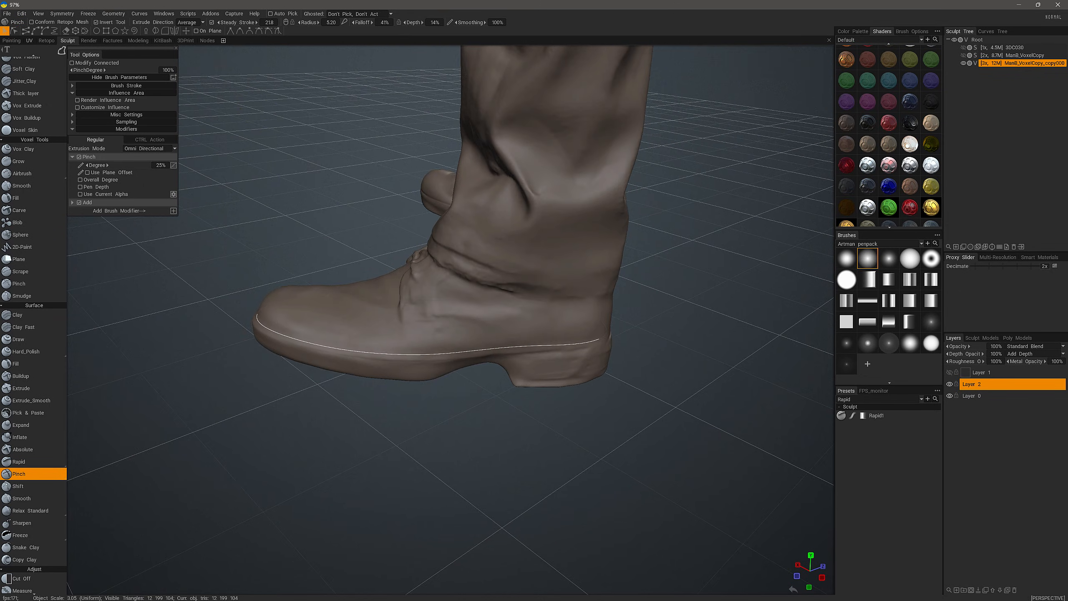
left_click(13, 31)
mouse_move(190, 270)
left_mouse_down()
mouse_move(298, 322)
mouse_move(394, 200)
left_mouse_up()
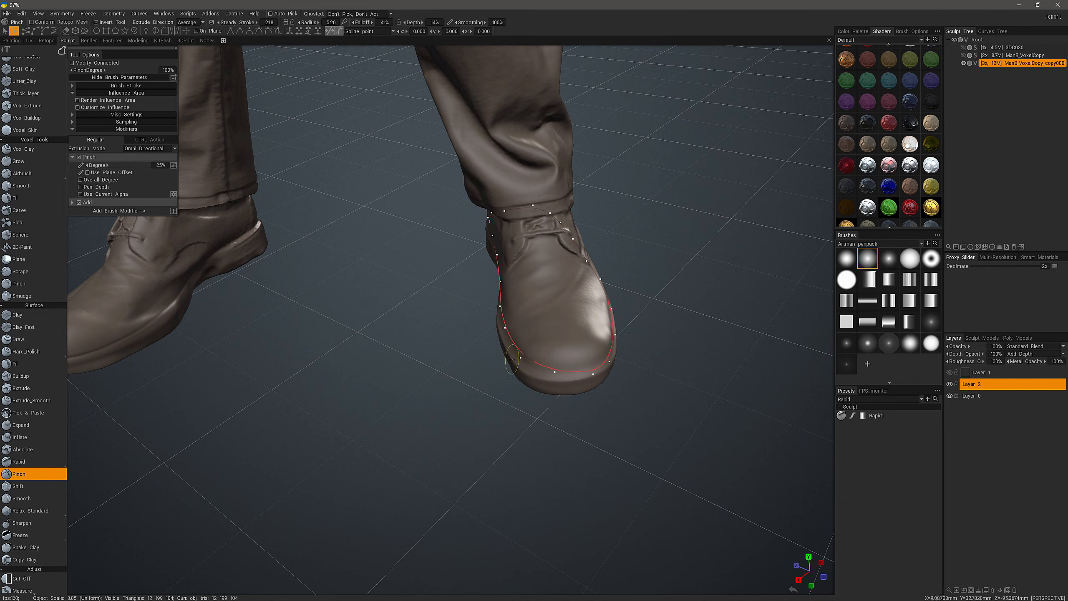
left_click_drag(558, 382, 423, 309)
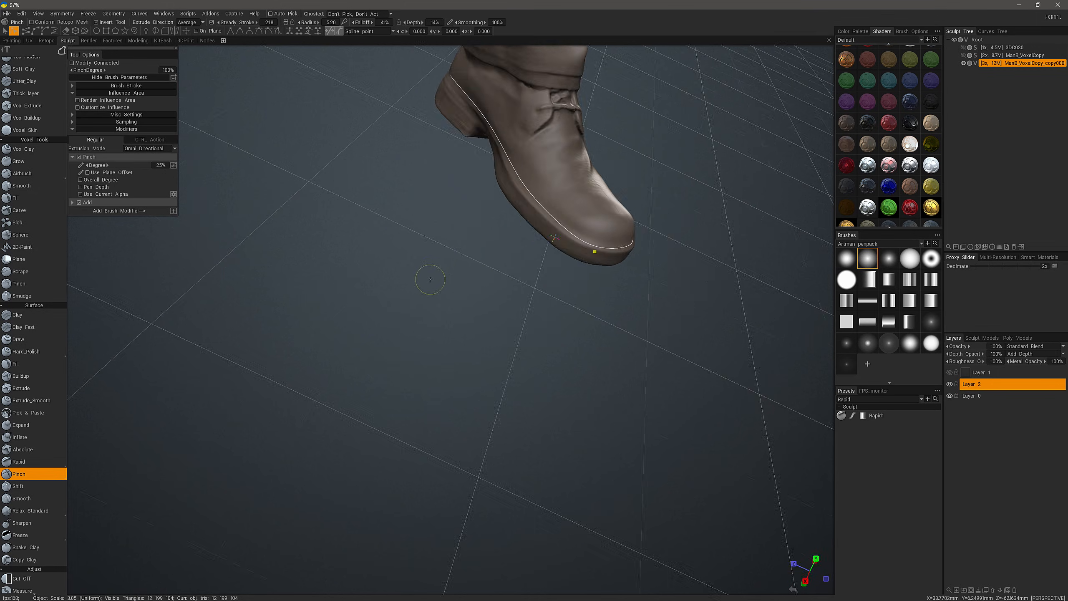
mouse_move(612, 205)
left_mouse_down()
mouse_move(515, 362)
mouse_move(404, 337)
left_mouse_up()
Step: Start a new curve for the Pinch tool and place its points along the upper sole edge from the heel forward
mouse_move(62, 51)
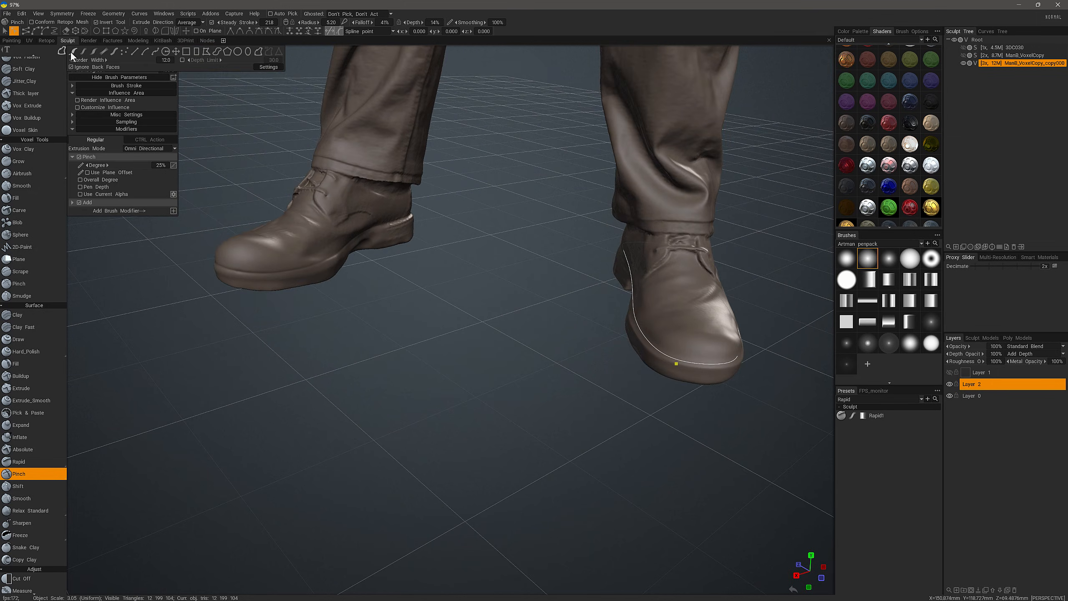
left_click(96, 22)
mouse_move(648, 416)
left_mouse_down()
mouse_move(577, 354)
mouse_move(620, 446)
mouse_move(681, 335)
mouse_move(589, 294)
mouse_move(637, 257)
mouse_move(471, 410)
mouse_move(610, 387)
left_mouse_up()
left_click(44, 31)
left_click(139, 14)
left_click(186, 115)
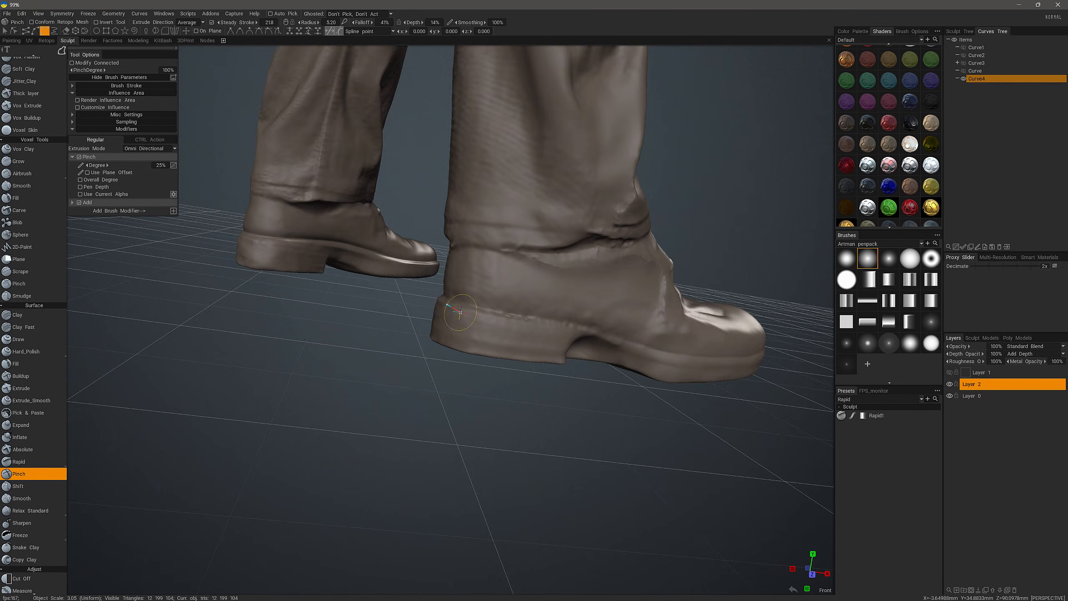
left_click(468, 301)
left_click(475, 309)
left_click(508, 318)
left_click(547, 326)
left_click(611, 339)
mouse_move(611, 339)
left_mouse_down()
mouse_move(644, 353)
mouse_move(690, 339)
mouse_move(510, 380)
mouse_move(547, 374)
left_mouse_up()
left_click(644, 353)
left_click(690, 339)
Step: Continue placing curve points along the sole edge until the curve runs around the whole shoe
left_click(510, 380)
left_click(566, 382)
left_click(615, 363)
left_click_drag(616, 362, 589, 362)
left_click(715, 372)
left_click_drag(715, 372, 610, 370)
left_click(730, 370)
scroll(754, 370, "down", 1)
left_click_drag(730, 379, 400, 357)
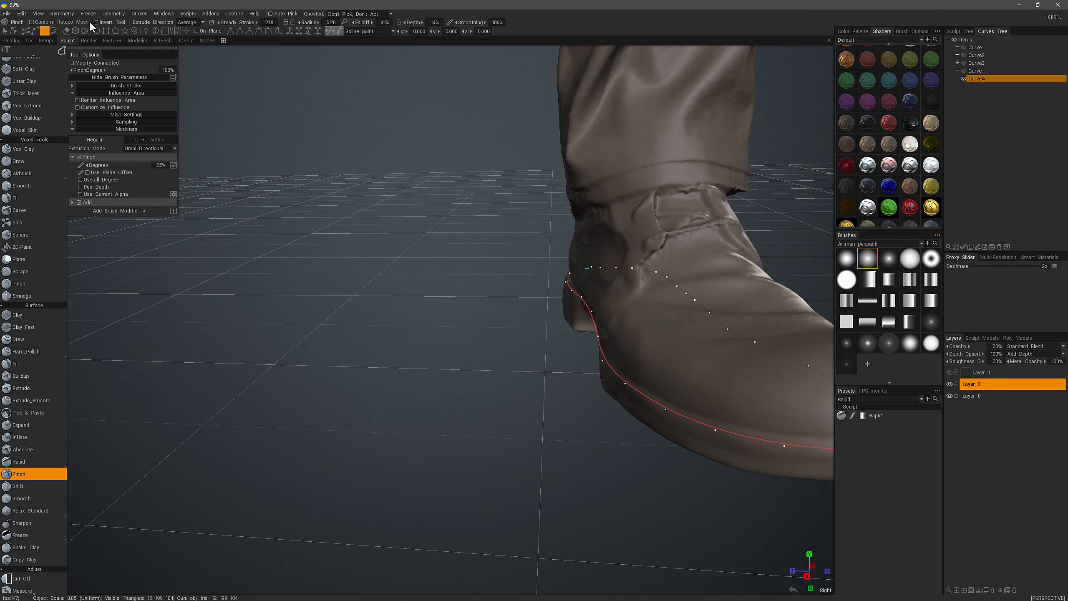
Step: Apply Pinch along the new curve with Invert Tool enabled to crease the seam between shoe and sole
left_click(96, 22)
key("Return")
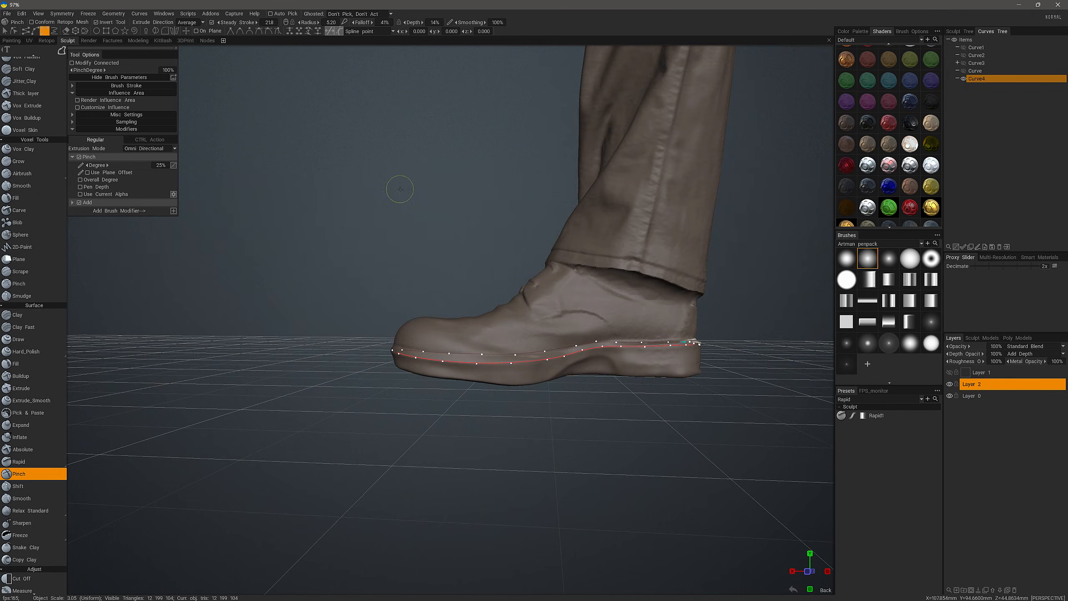
left_click_drag(551, 431, 551, 429)
left_click_drag(551, 429, 568, 458, "alt")
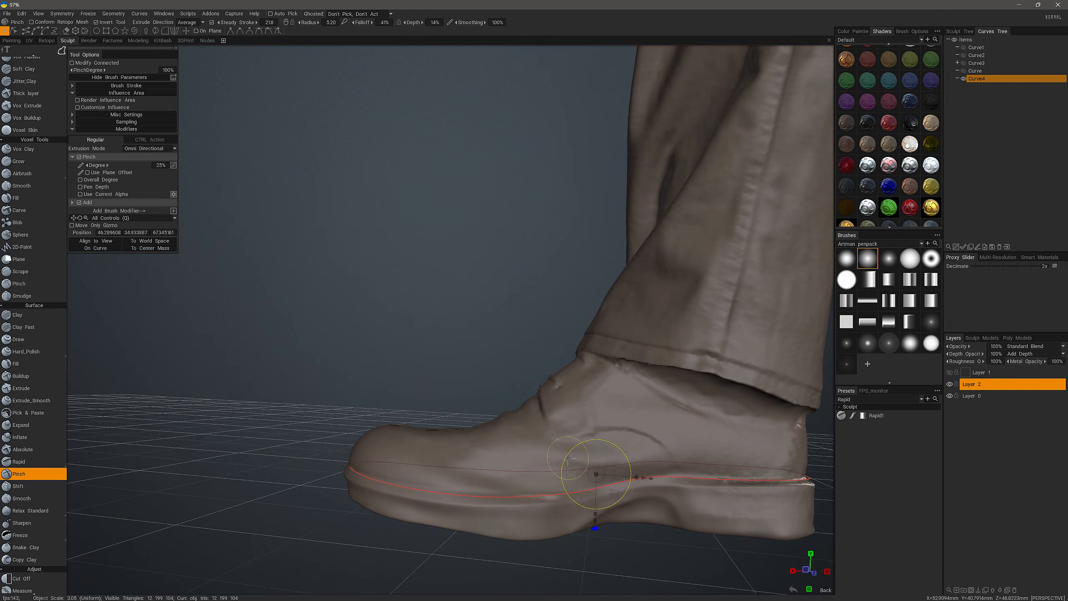
left_click_drag(623, 479, 782, 484, "alt")
Step: Select all points of the sole-edge curve and apply the inverted Pinch along it again to deepen the crease
left_click(14, 31)
left_click_drag(366, 363, 340, 363, "alt")
left_click_drag(671, 526, 672, 527)
left_click_drag(671, 526, 505, 286, "alt")
left_click(96, 22)
left_click_drag(446, 379, 564, 480, "alt")
key("Return")
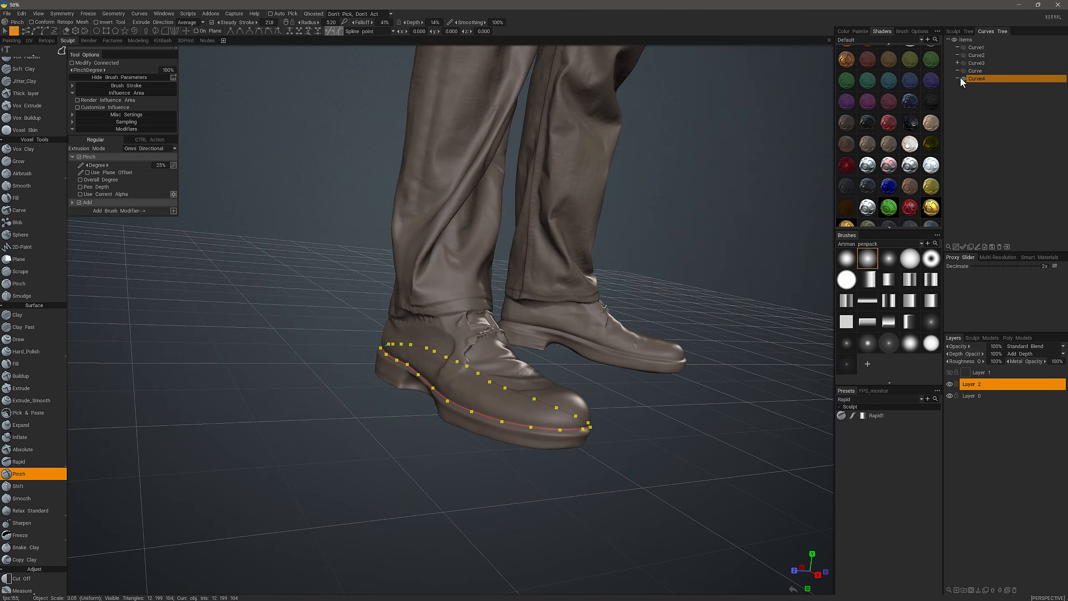
Step: Hide Curve4 and view the cleaned-up figure from jacket to shoes
left_click(963, 79)
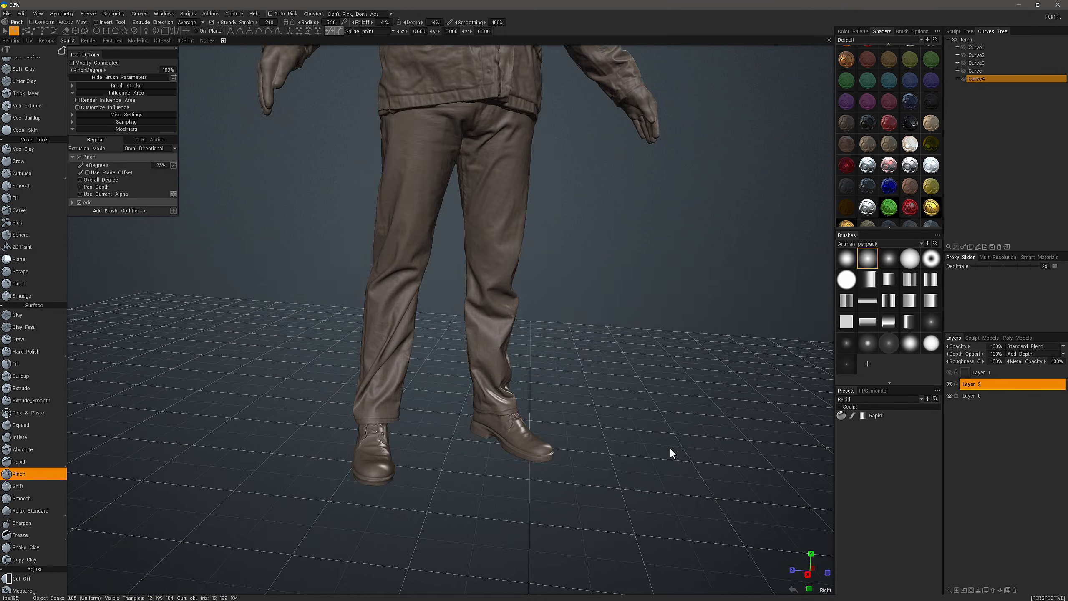
left_click_drag(670, 448, 639, 405, "alt")
scroll(639, 404, "down", 3)
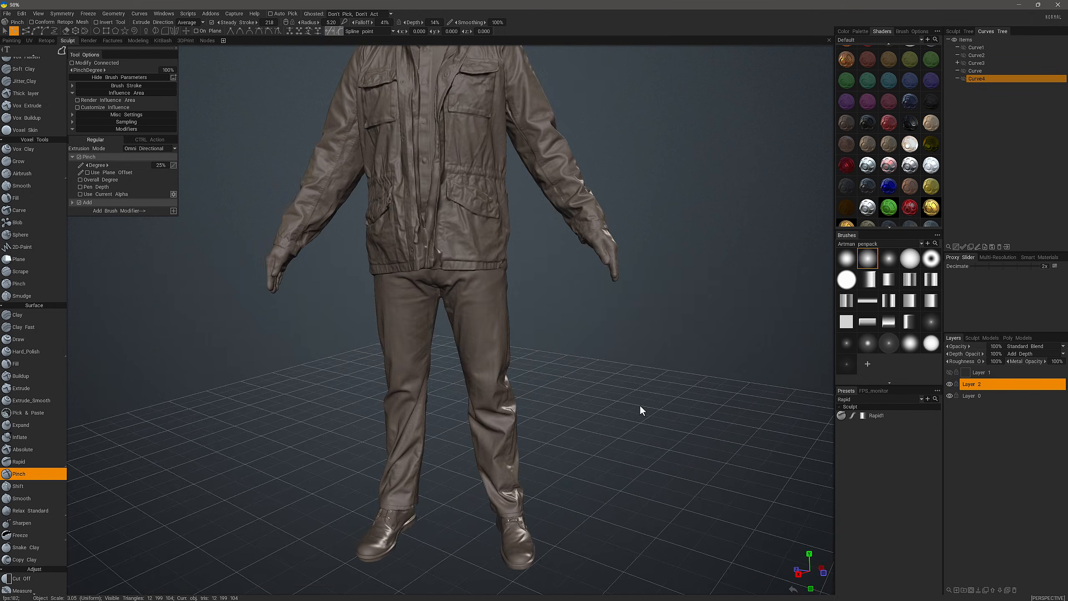